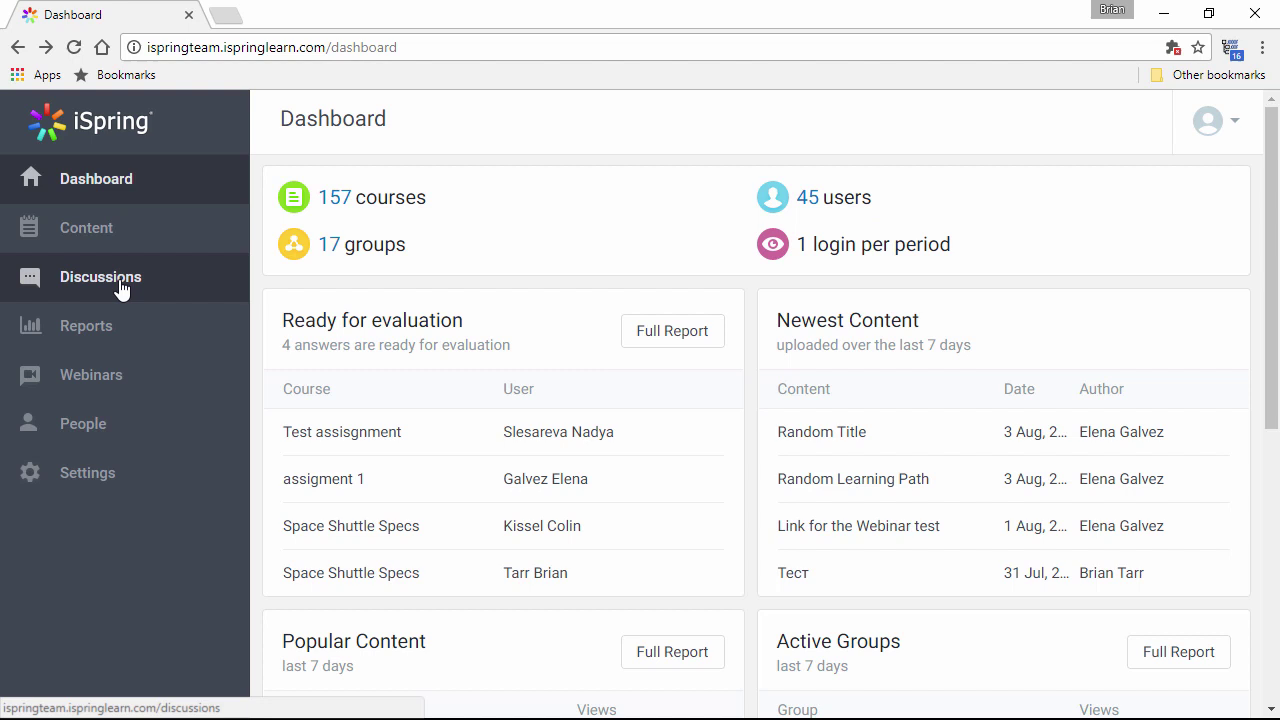
# Step: Open iSpring Learn Reports and browse the quiz, people, content, e-commerce and learning path report types
pyautogui.click(126, 342)
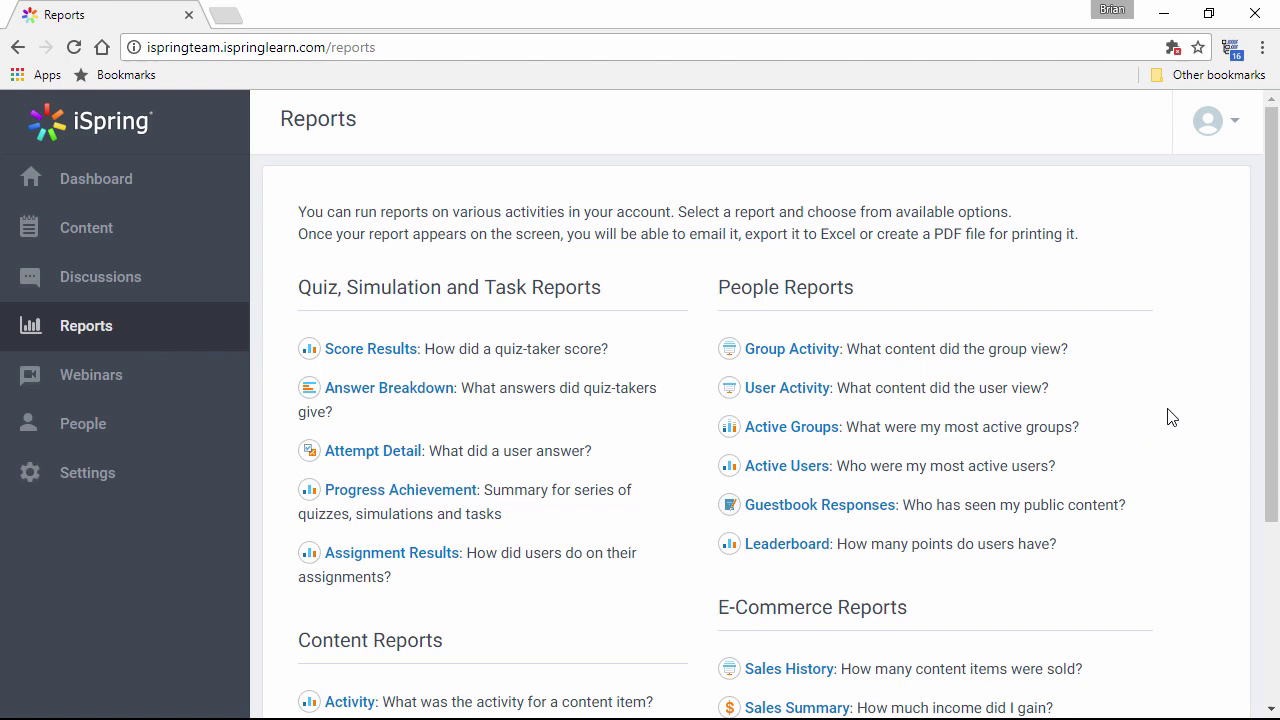
pyautogui.scroll(-2, 1169, 420)
pyautogui.scroll(-1, 1169, 420)
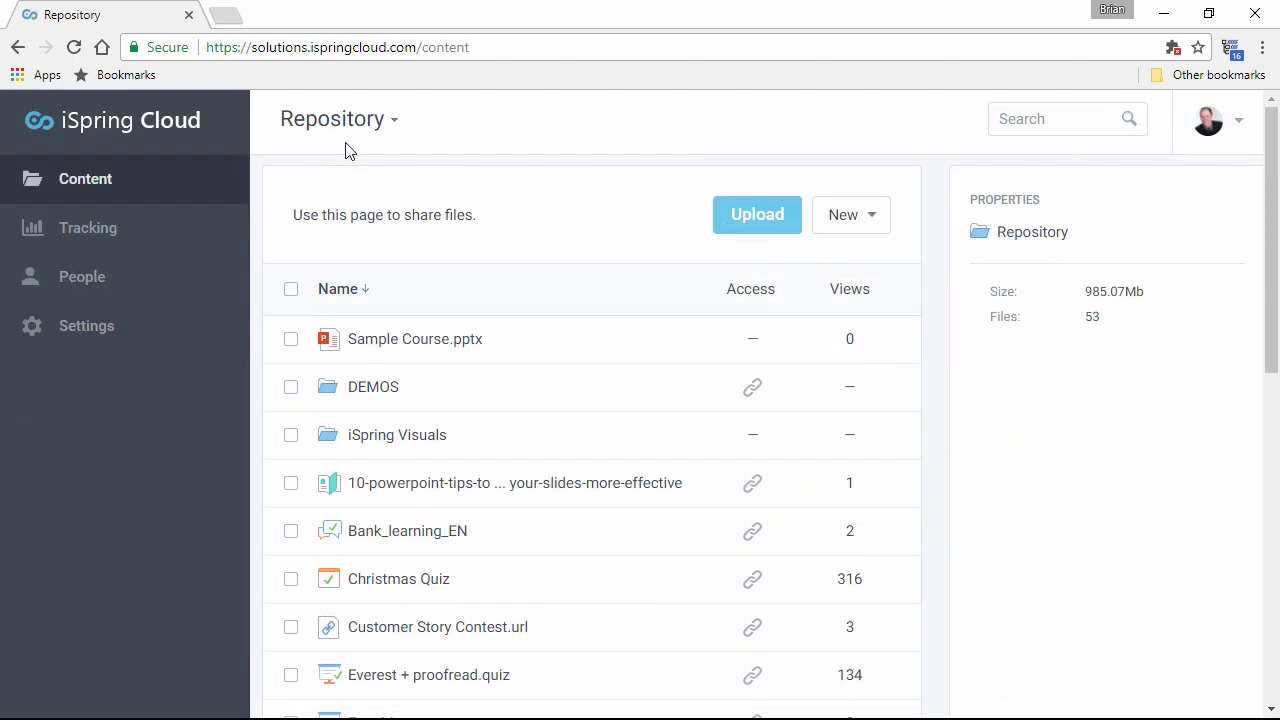
# Step: Select Sample Course.pptx's public link and review its Email, Embed Code and Content Protection sharing options
pyautogui.click(877, 355)
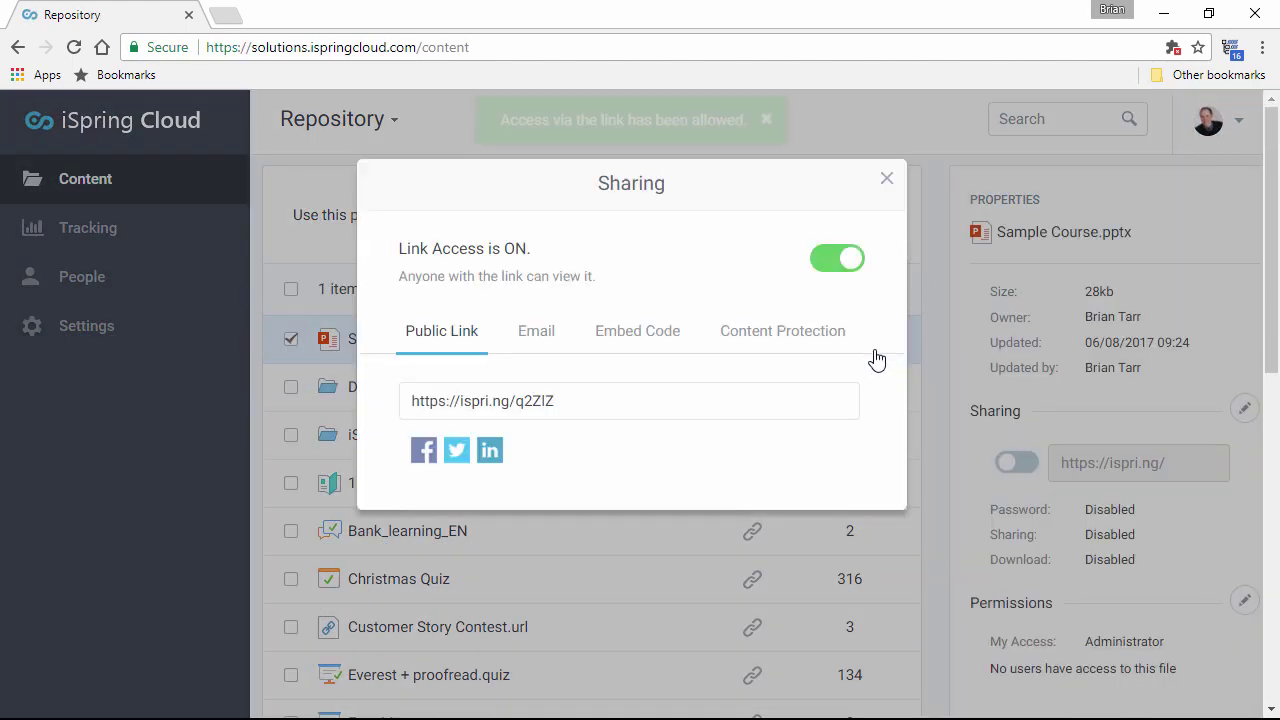
pyautogui.click(586, 414)
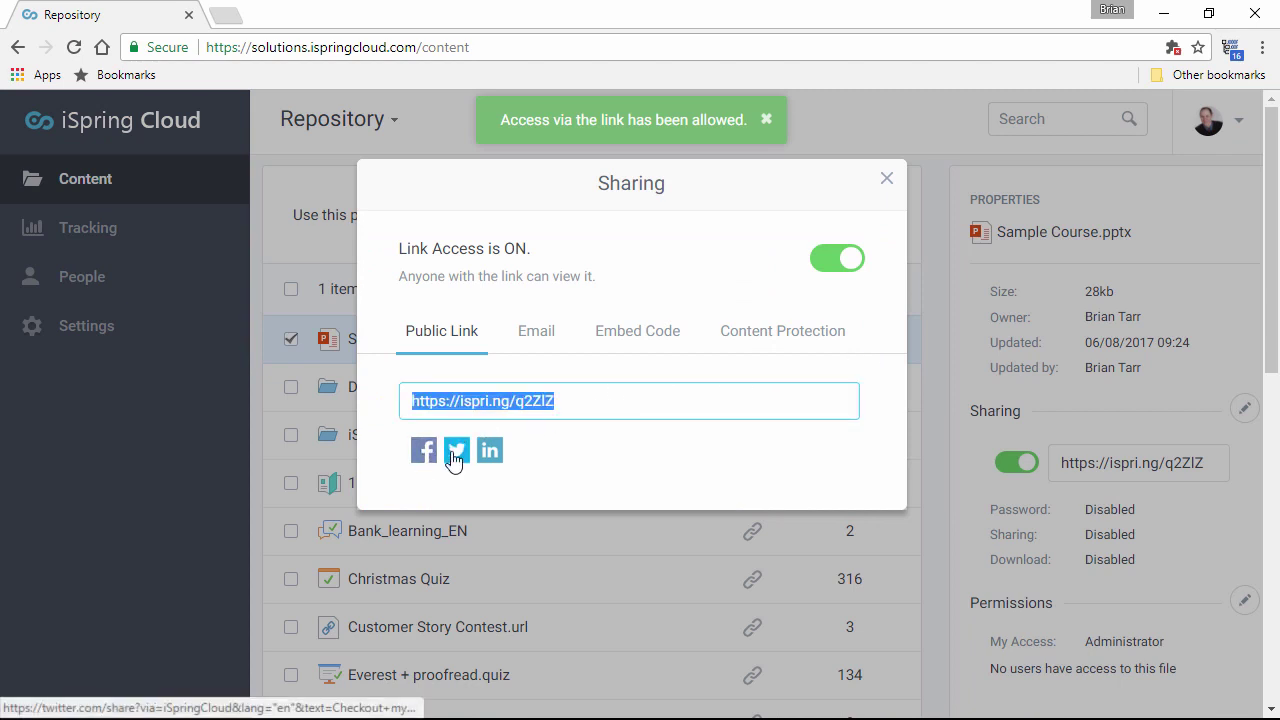
pyautogui.click(540, 338)
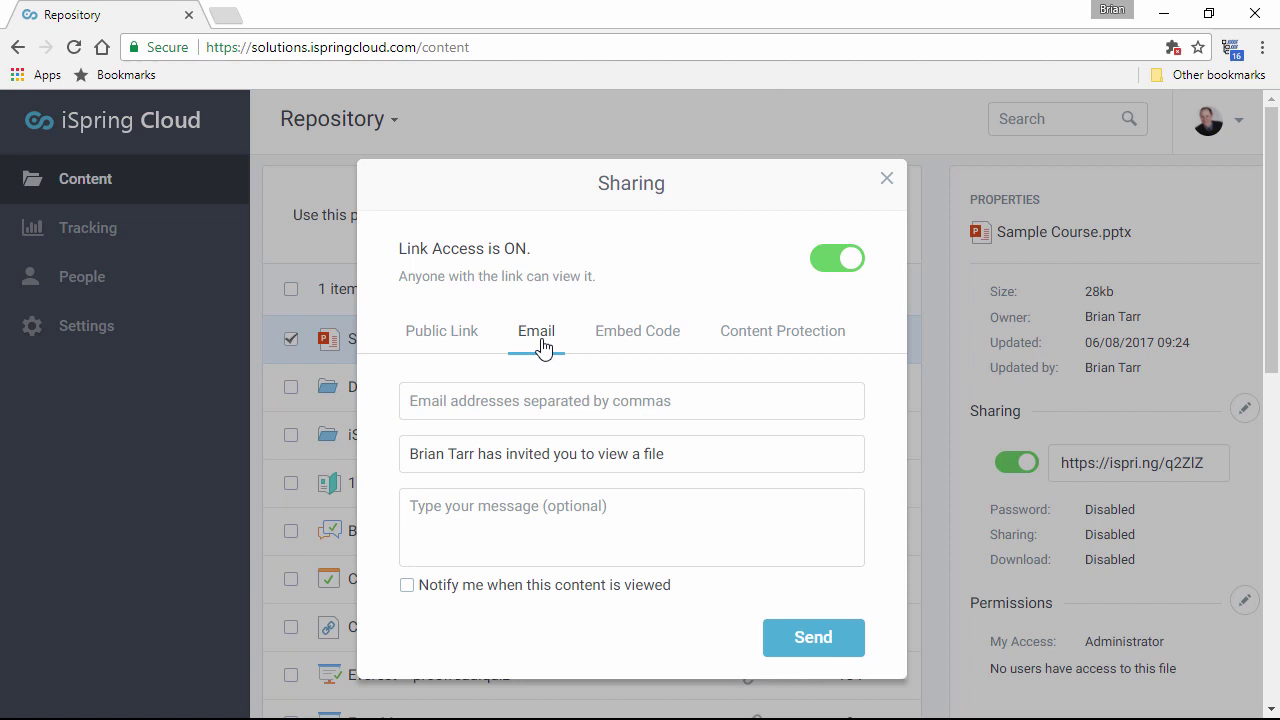
pyautogui.click(638, 342)
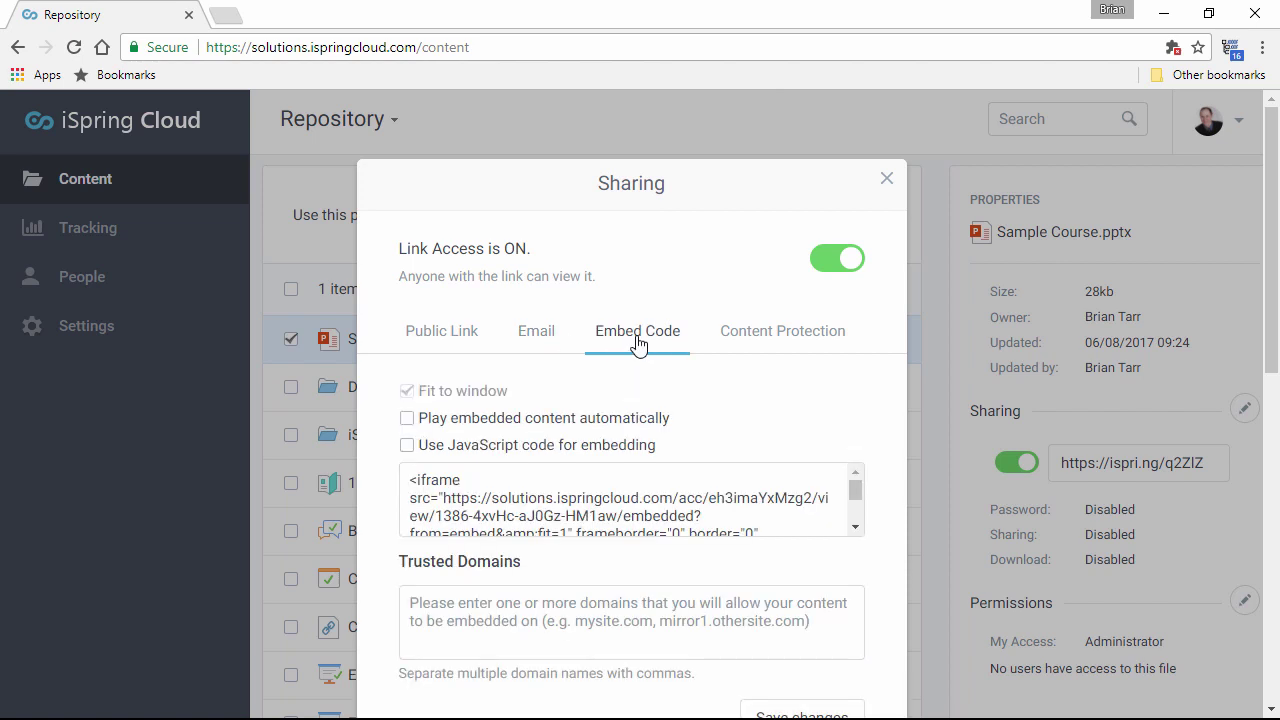
pyautogui.click(784, 342)
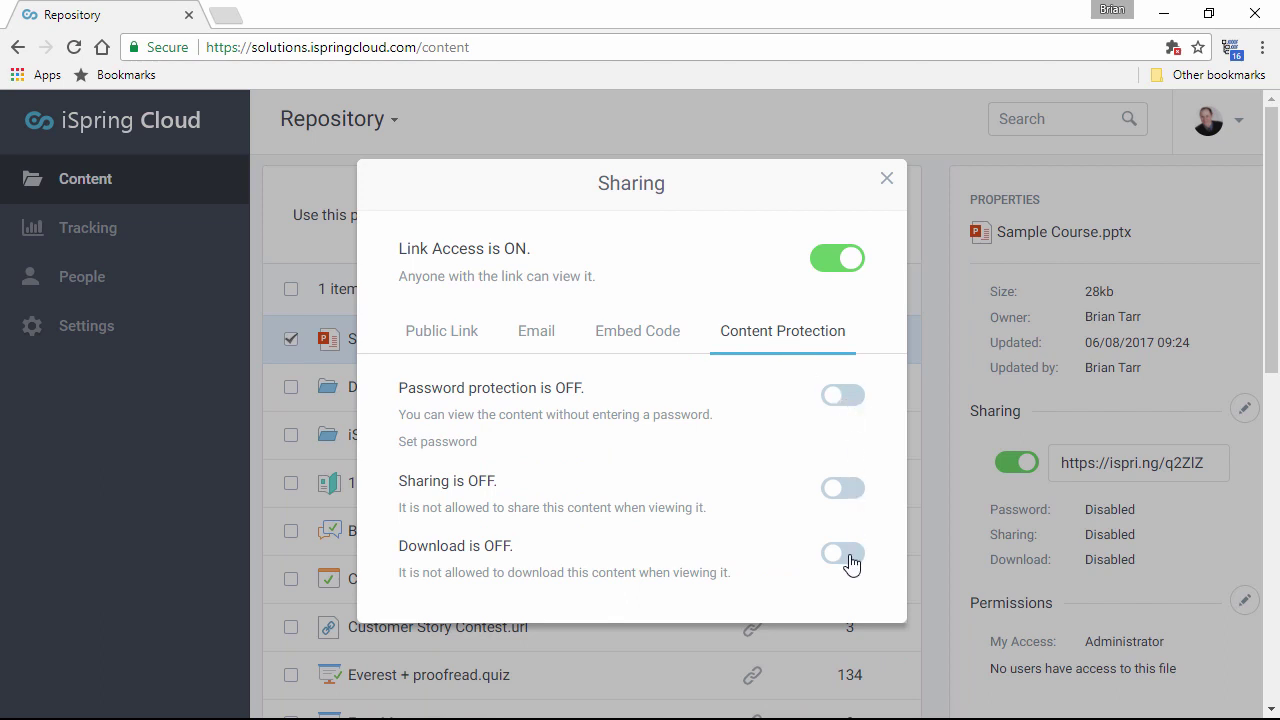
pyautogui.click(886, 178)
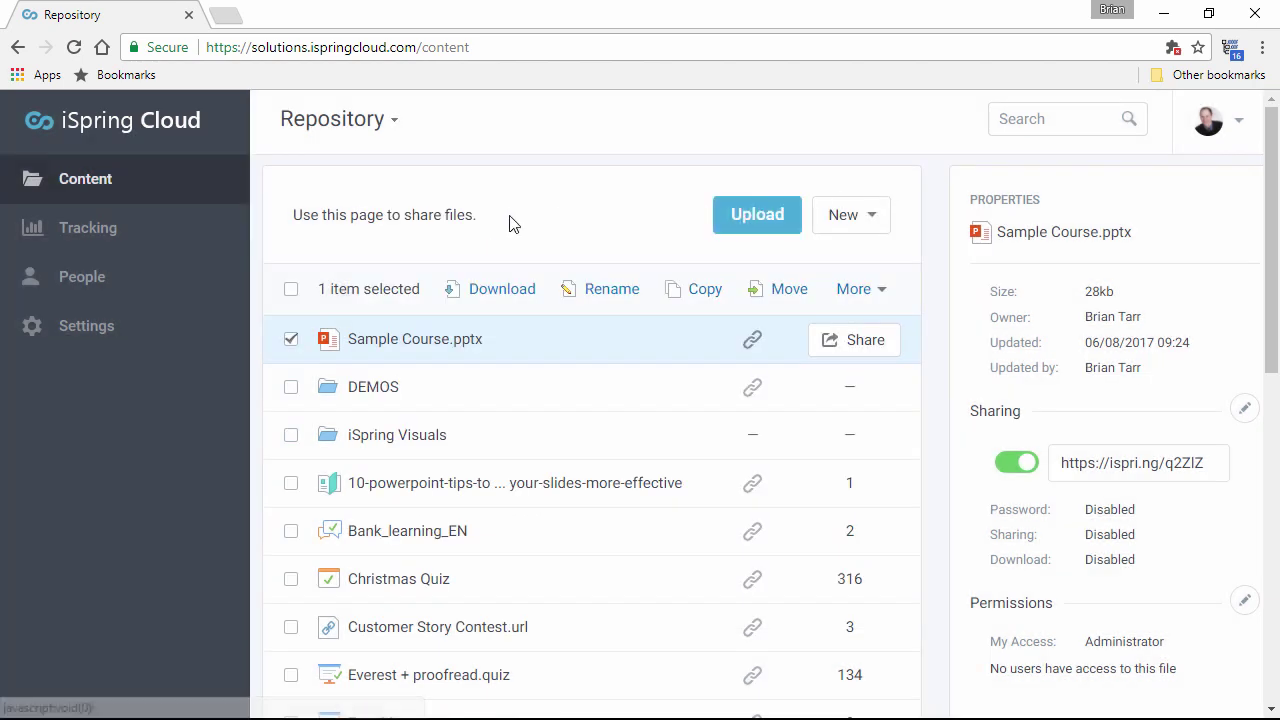
# Step: View the Cloud tracking reports, then upload Sample Course into the repository, making 53 files
pyautogui.click(113, 247)
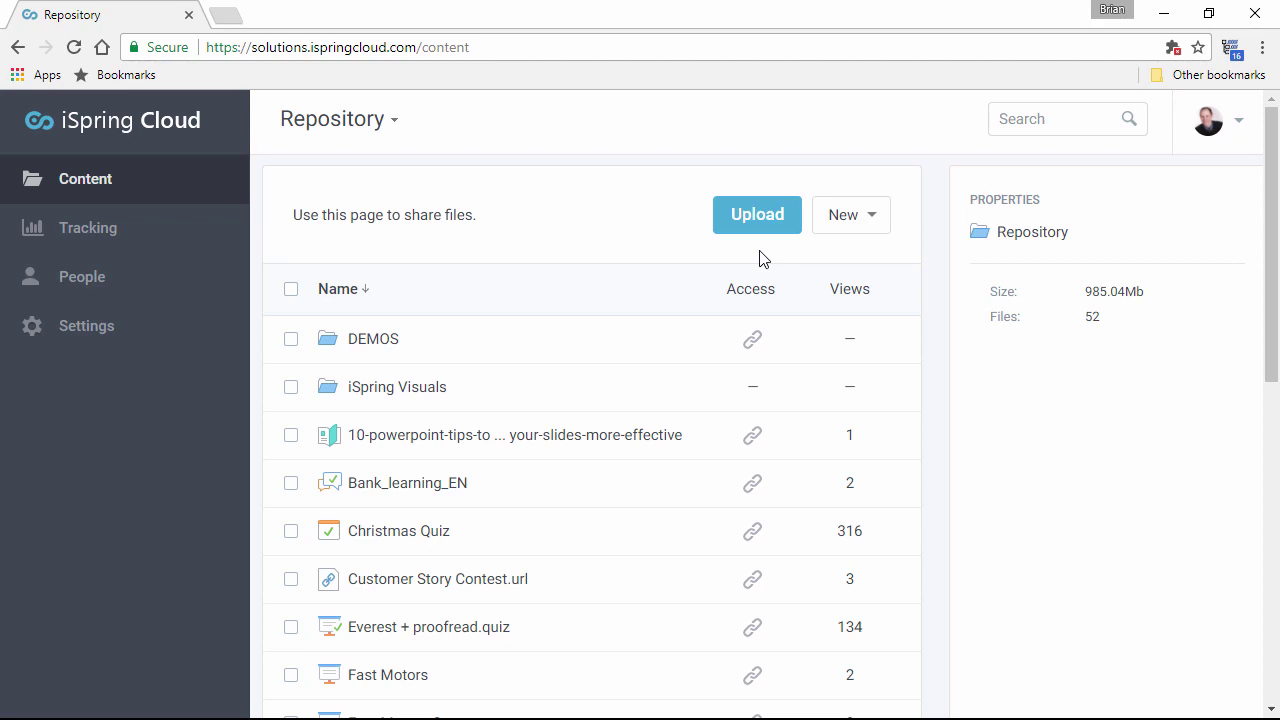
pyautogui.click(760, 232)
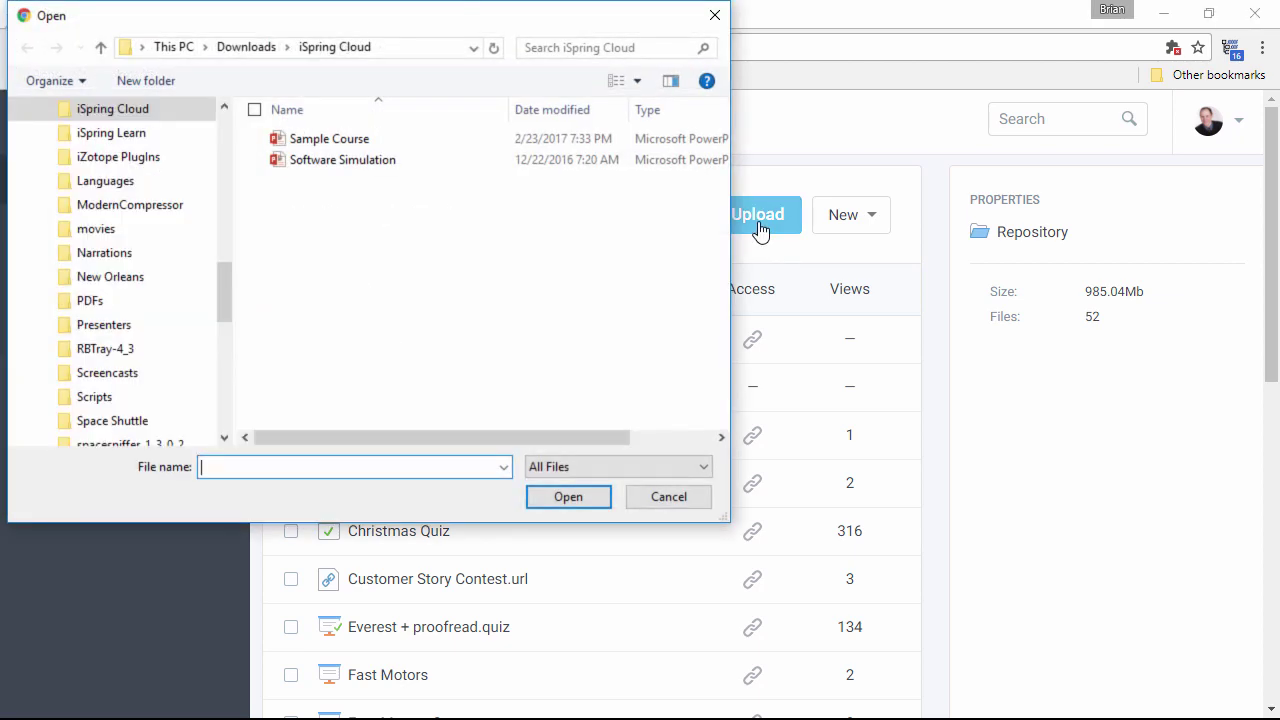
pyautogui.doubleClick(345, 140)
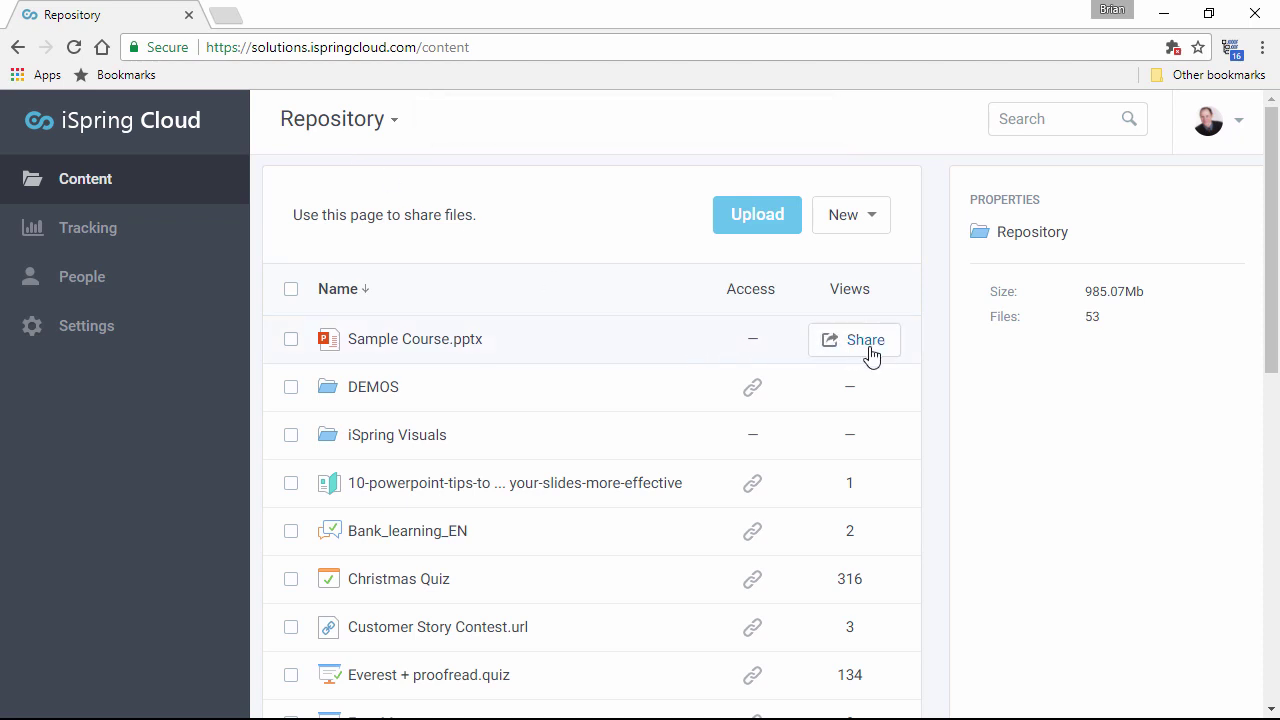
# Step: Select the uploaded Sample Course.pptx's public link and review its Email, Embed Code and Content Protection options
pyautogui.click(872, 352)
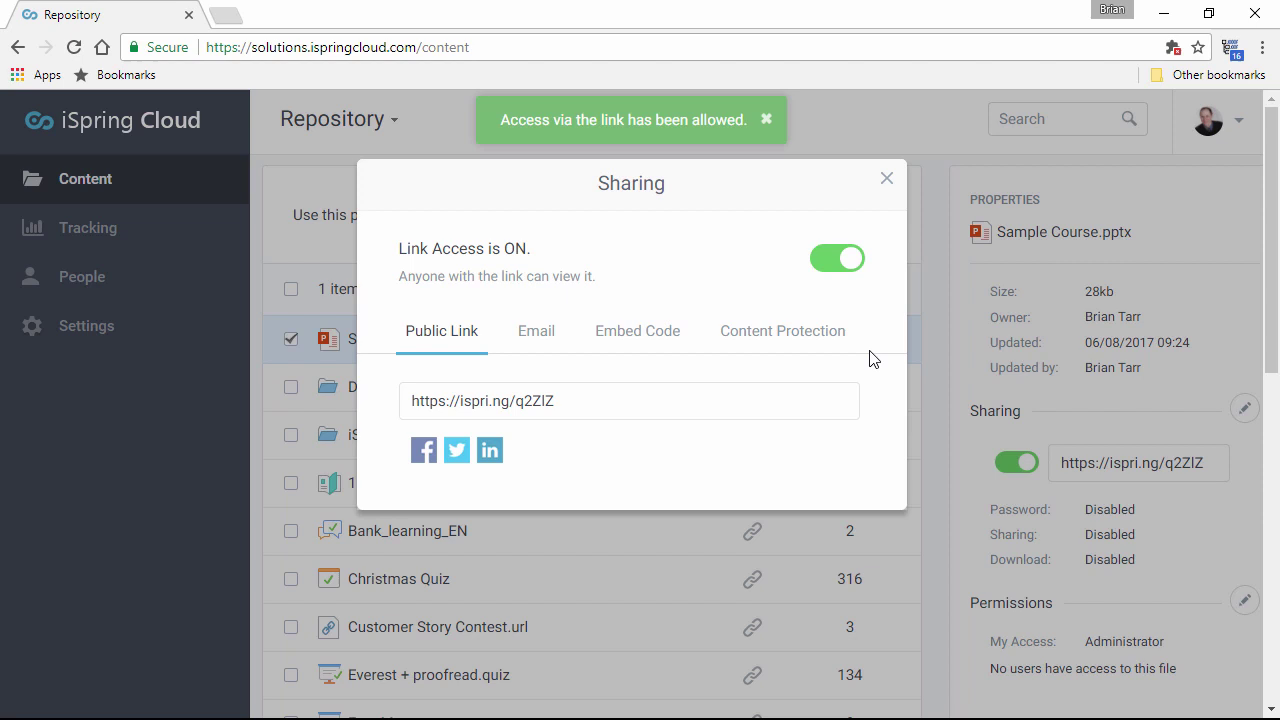
pyautogui.click(588, 414)
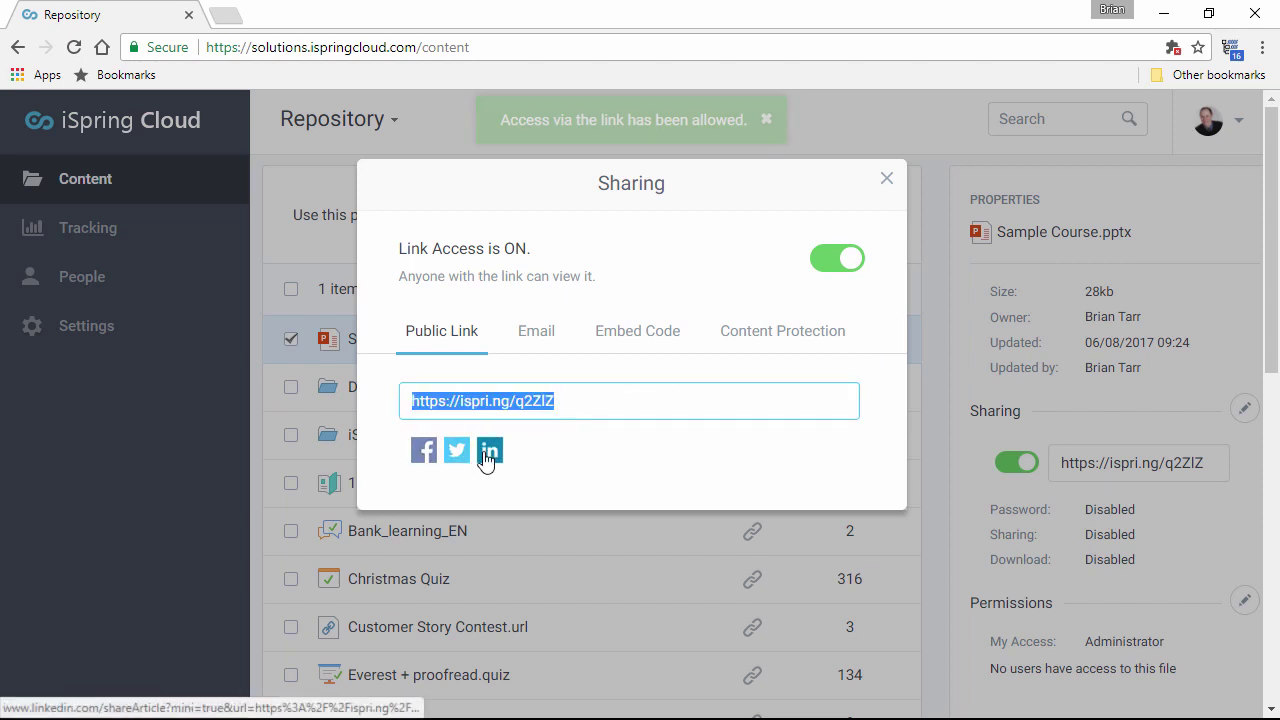
pyautogui.click(541, 343)
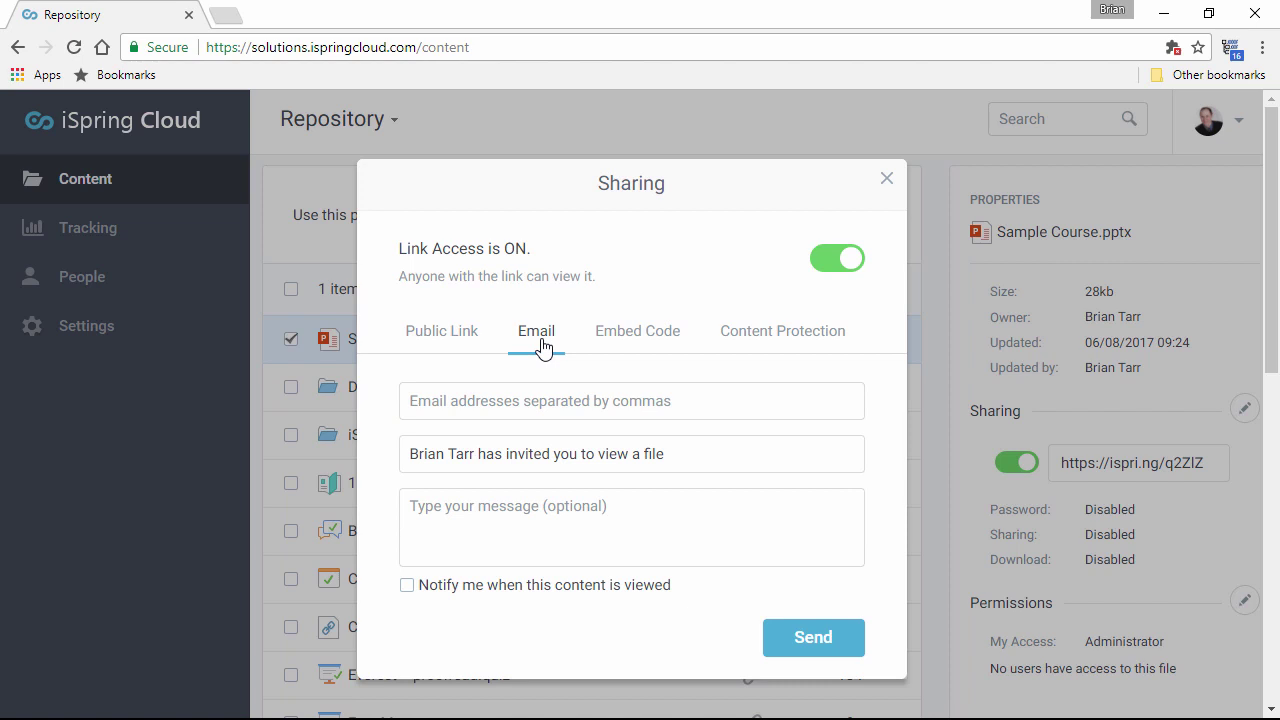
pyautogui.click(638, 340)
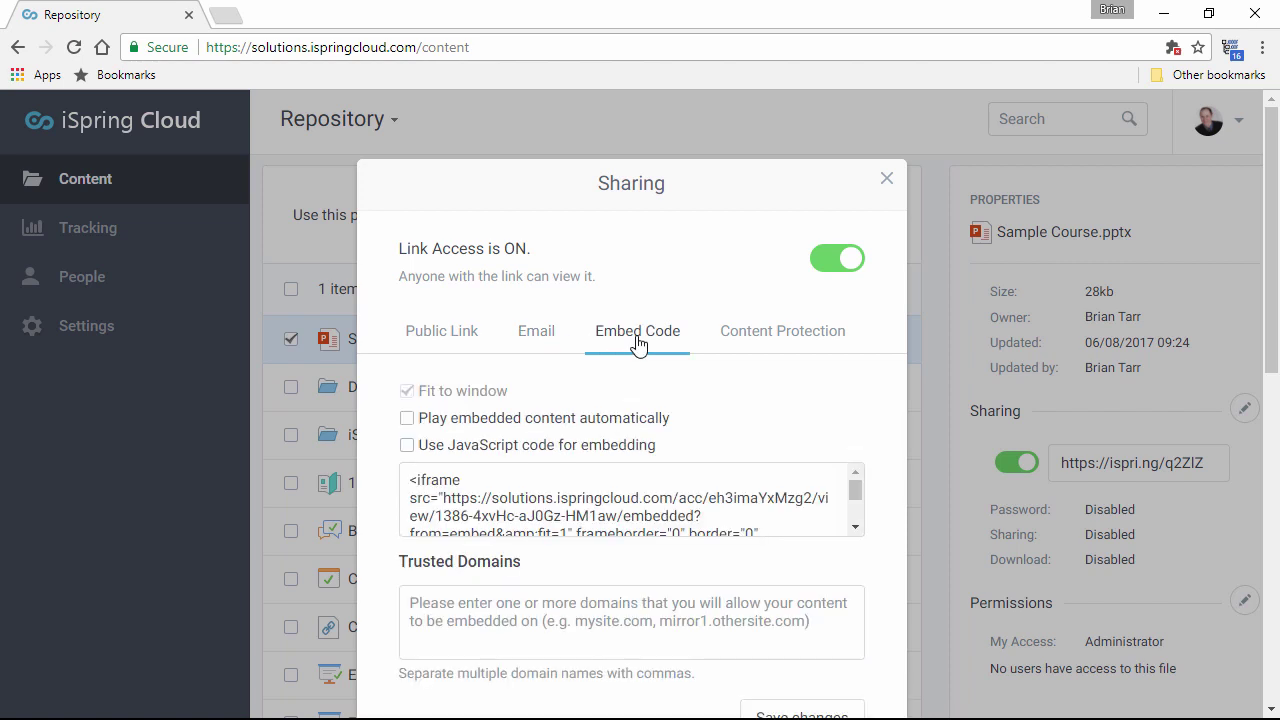
pyautogui.click(786, 343)
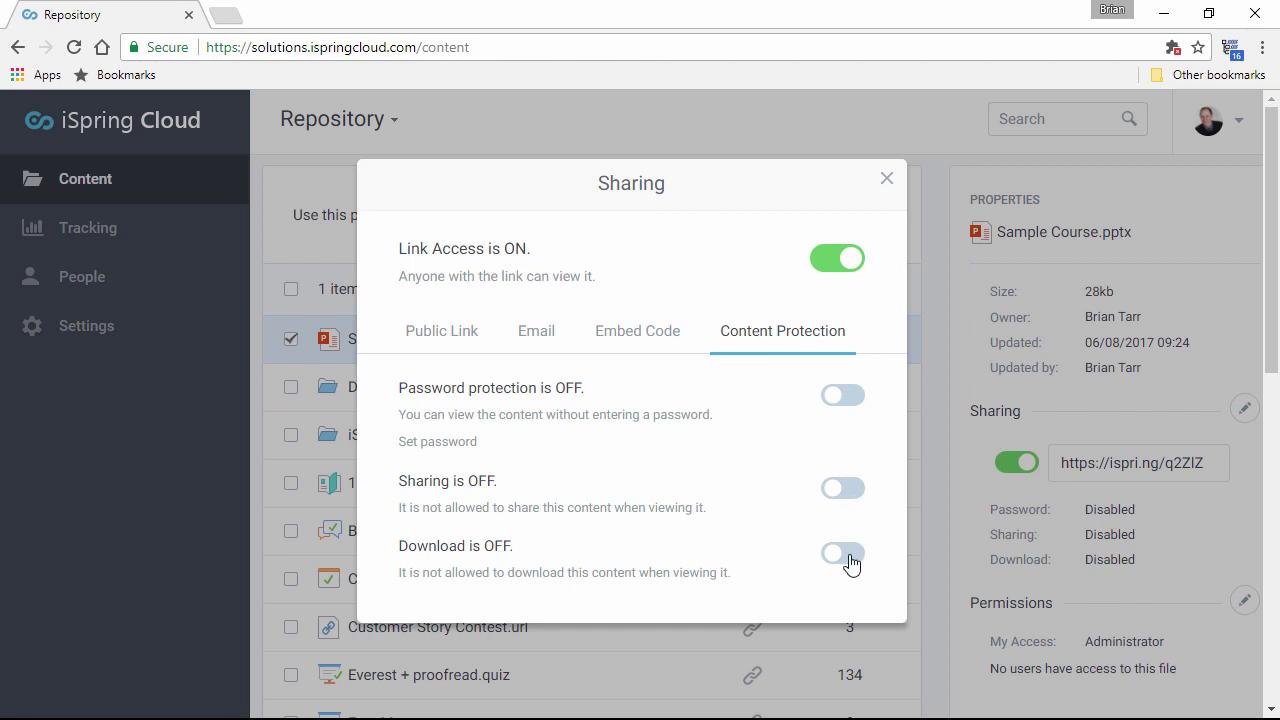
pyautogui.click(885, 181)
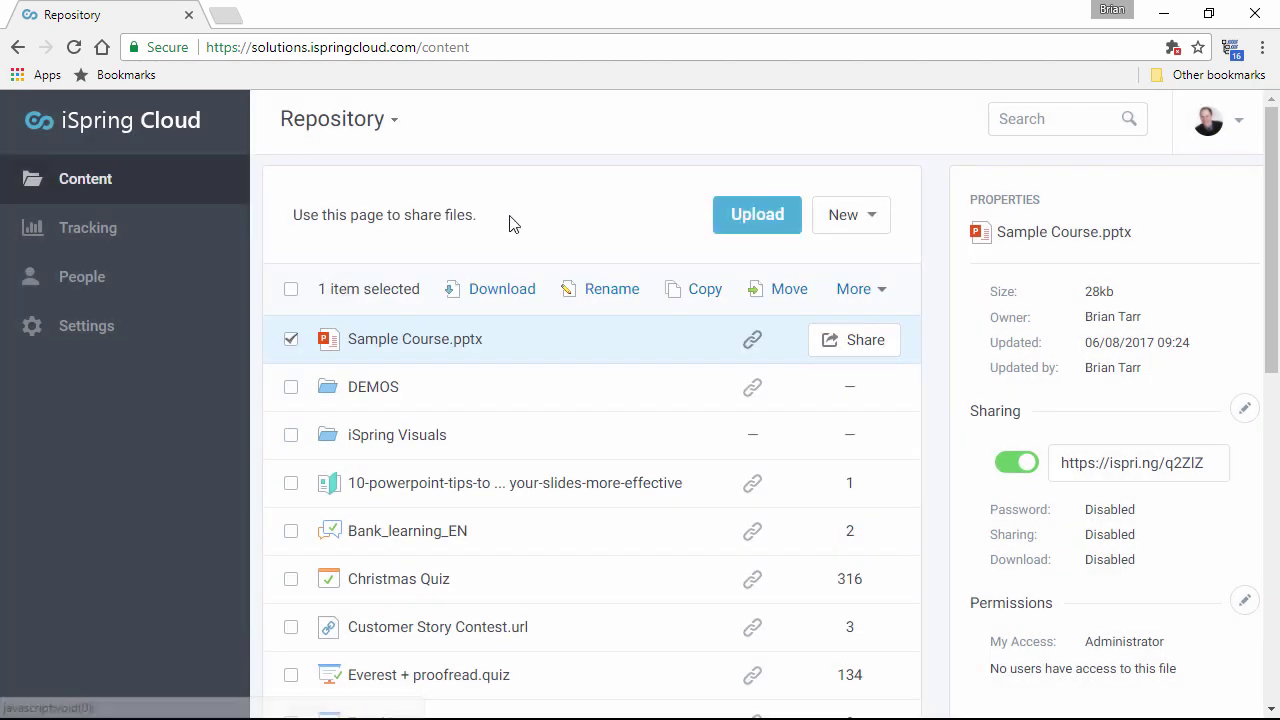
# Step: View iSpring Cloud's content tracking reports
pyautogui.click(113, 247)
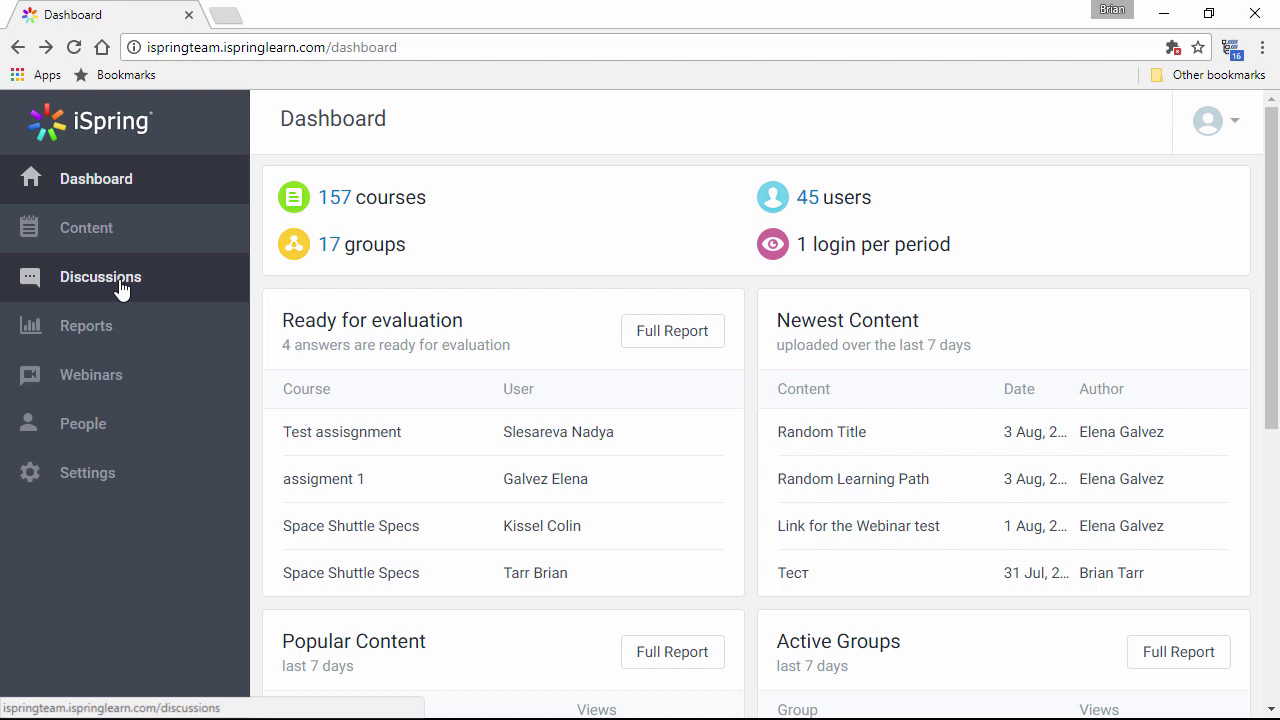
# Step: Open iSpring Learn Reports and browse the content, user, e-commerce and learning path report types
pyautogui.click(126, 343)
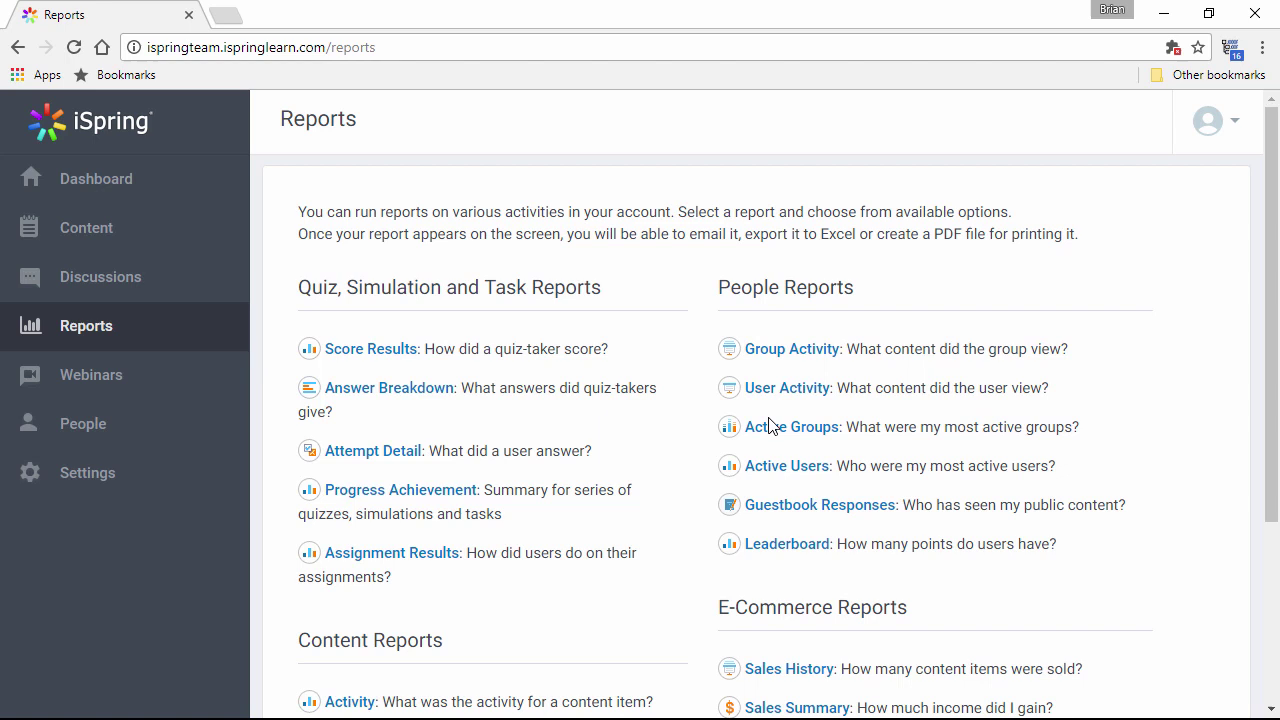
pyautogui.scroll(-2, 1170, 421)
pyautogui.scroll(-1, 1170, 421)
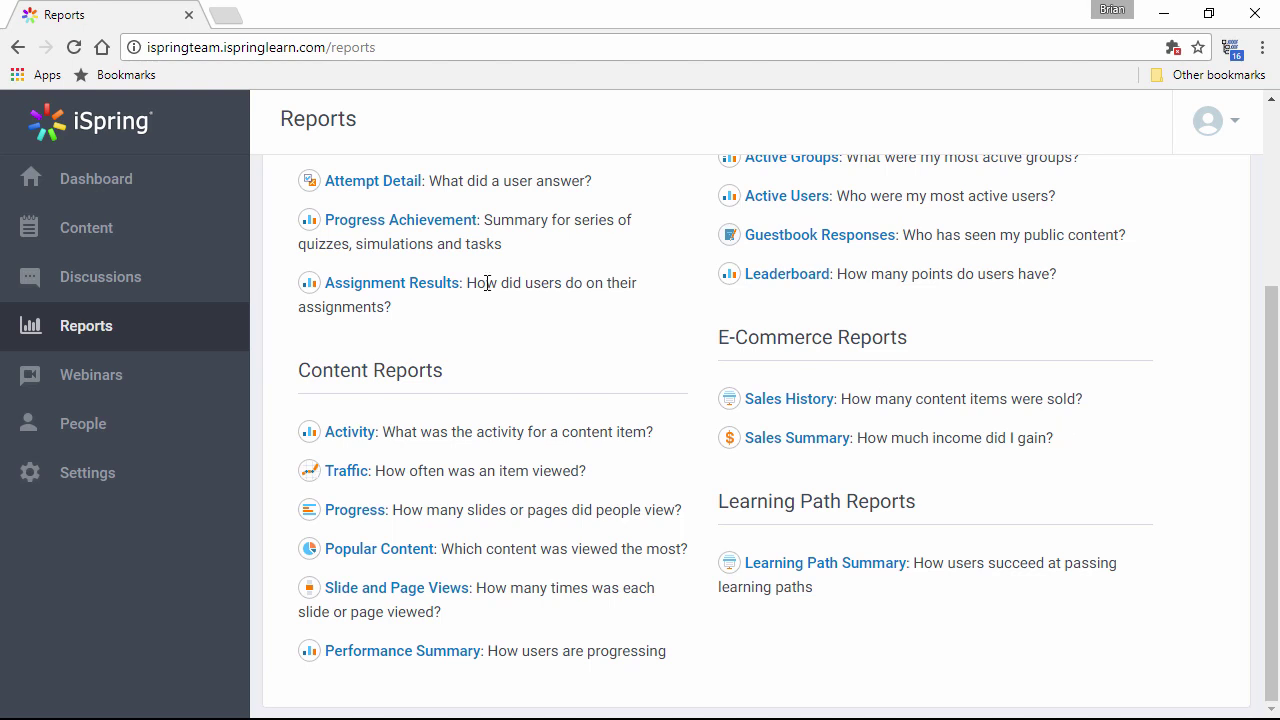
# Step: Show the Content List with its Add Course options and browse folders like Biology and Everest6
pyautogui.click(120, 232)
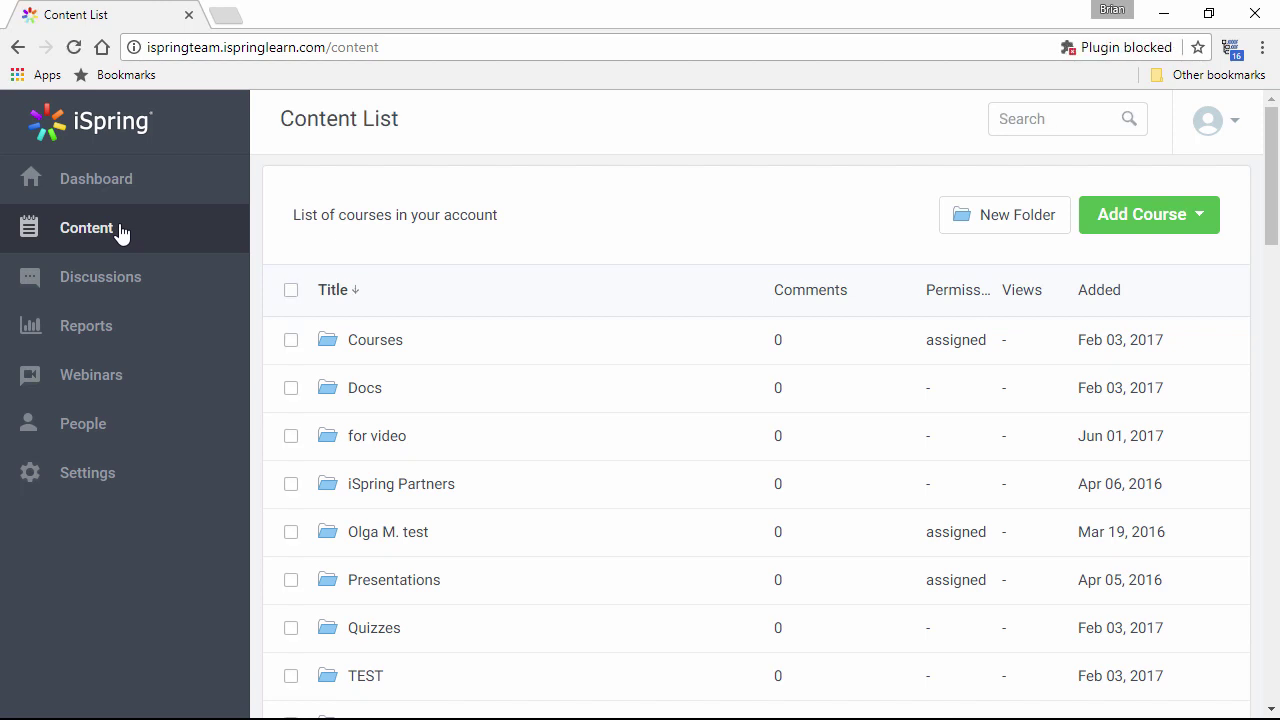
pyautogui.click(1150, 218)
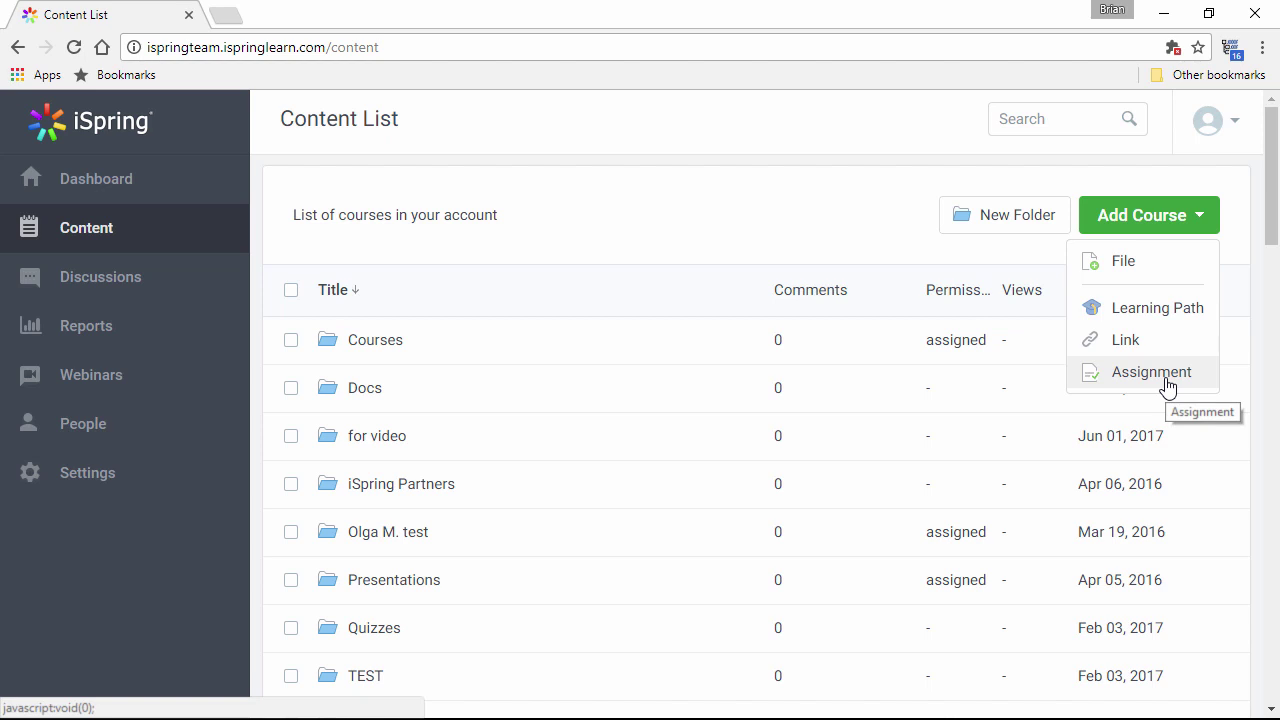
pyautogui.scroll(-5, 691, 249)
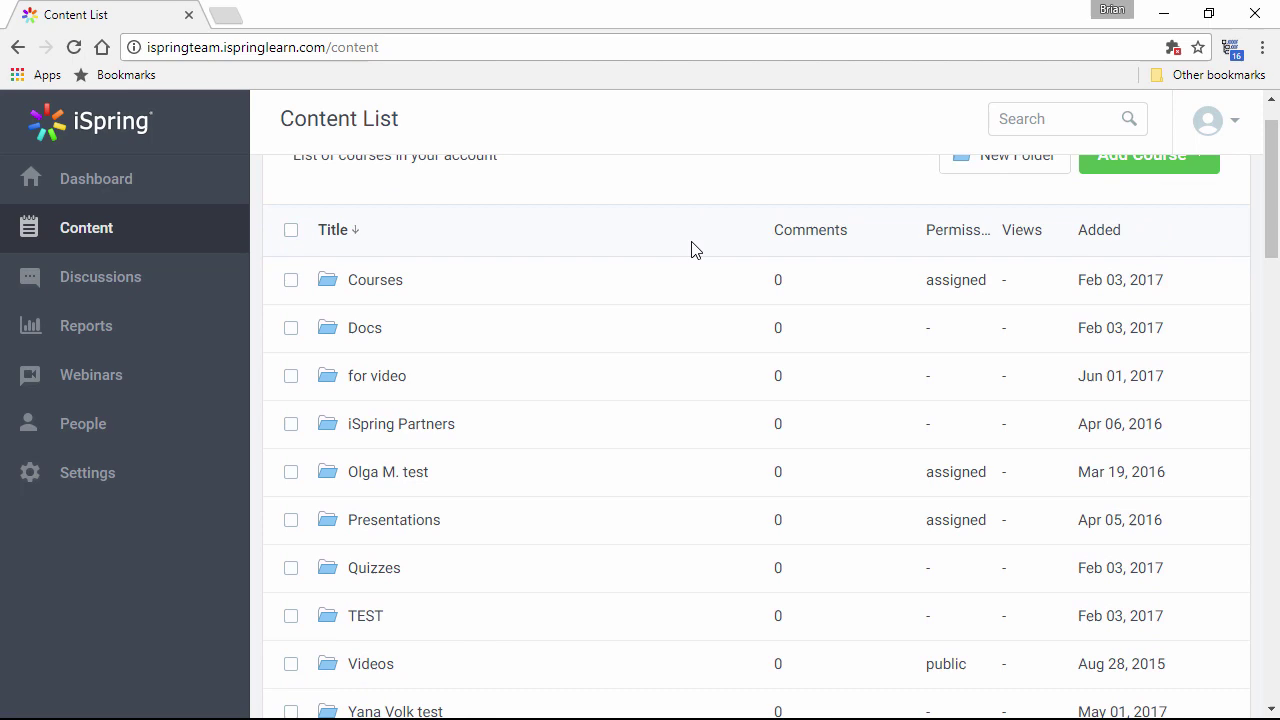
pyautogui.scroll(-3, 670, 330)
pyautogui.scroll(-1, 660, 372)
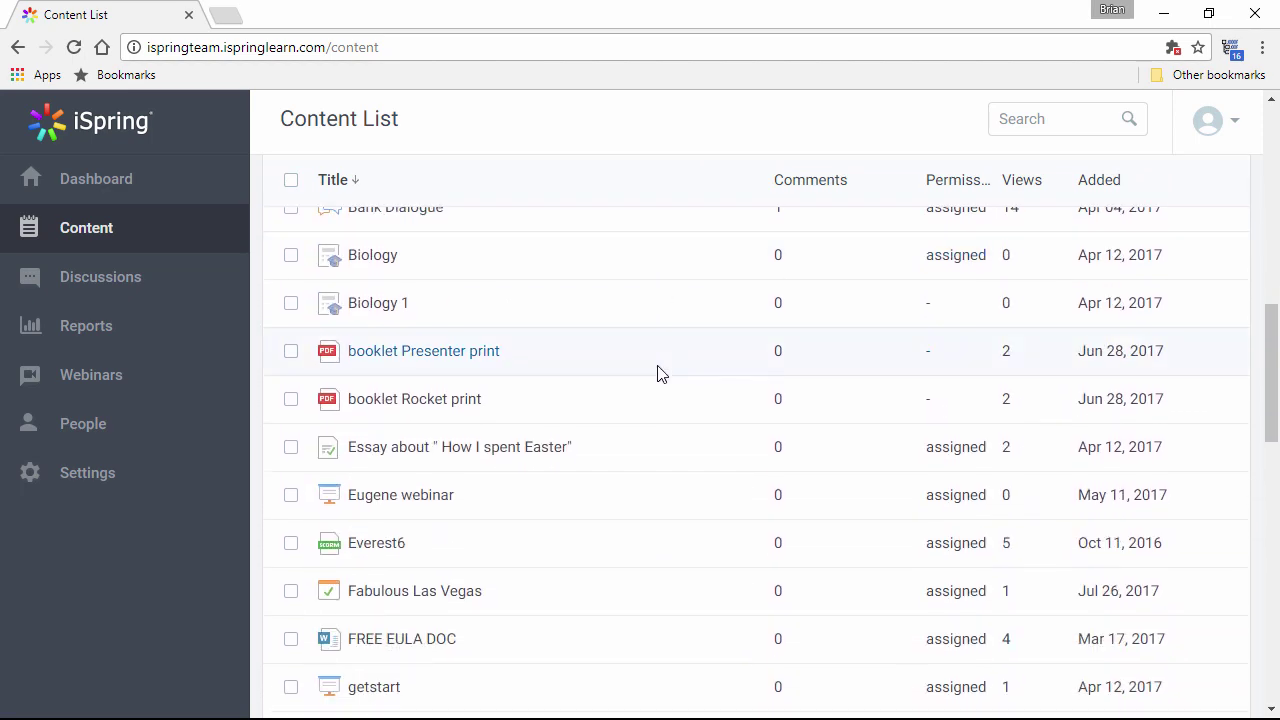
pyautogui.scroll(1, 660, 373)
# Step: In Bank Dialogue's Invite form, keep organization iSpring and tick the Administrators group
pyautogui.click(418, 318)
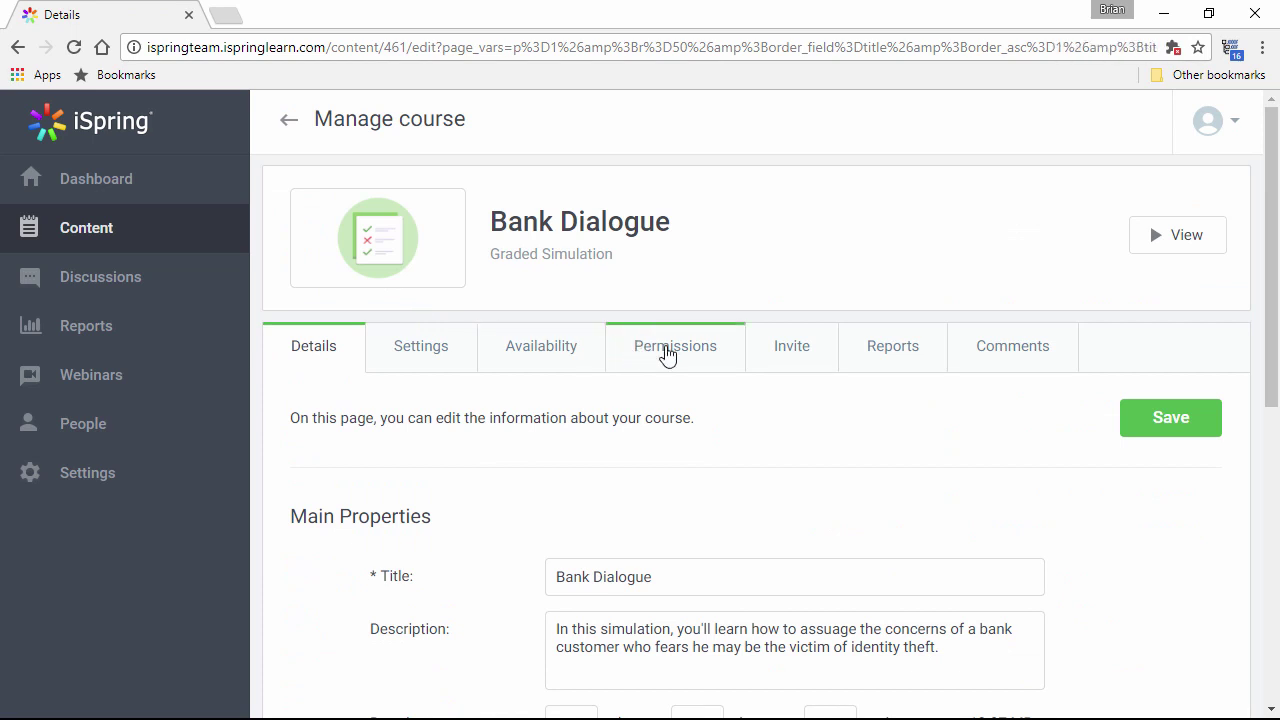
pyautogui.click(793, 354)
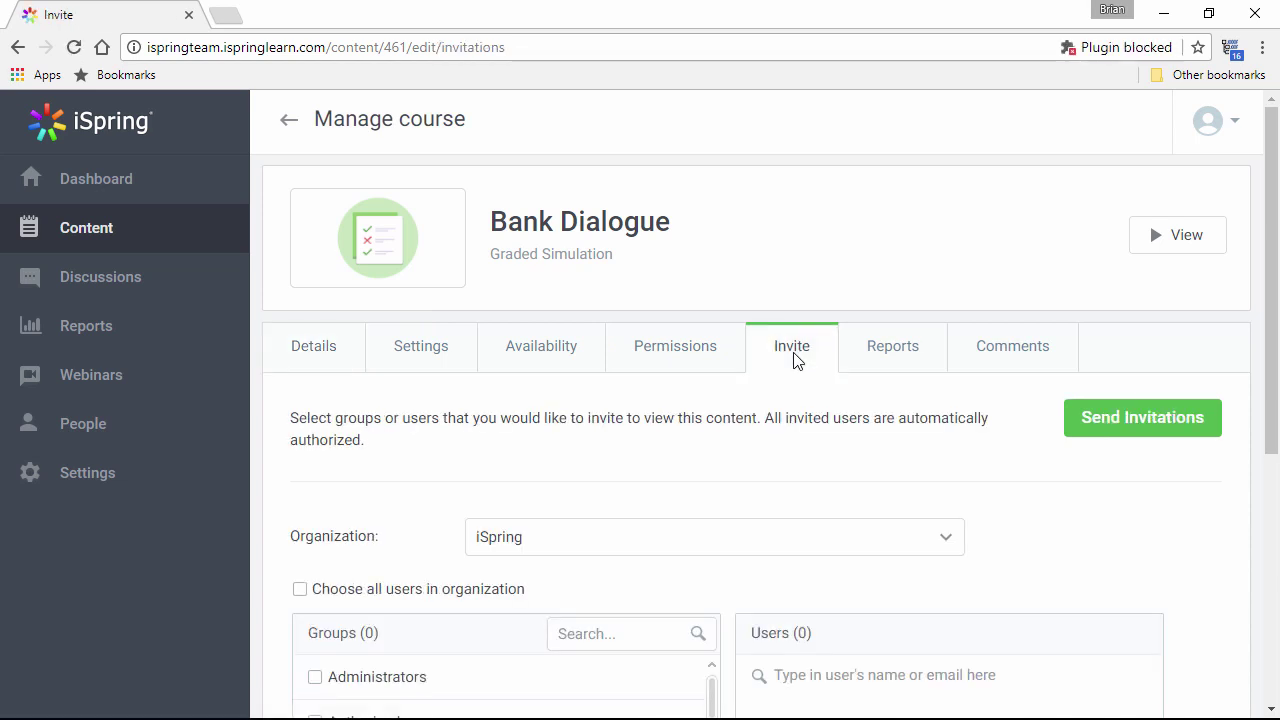
pyautogui.scroll(-2, 795, 360)
pyautogui.click(666, 341)
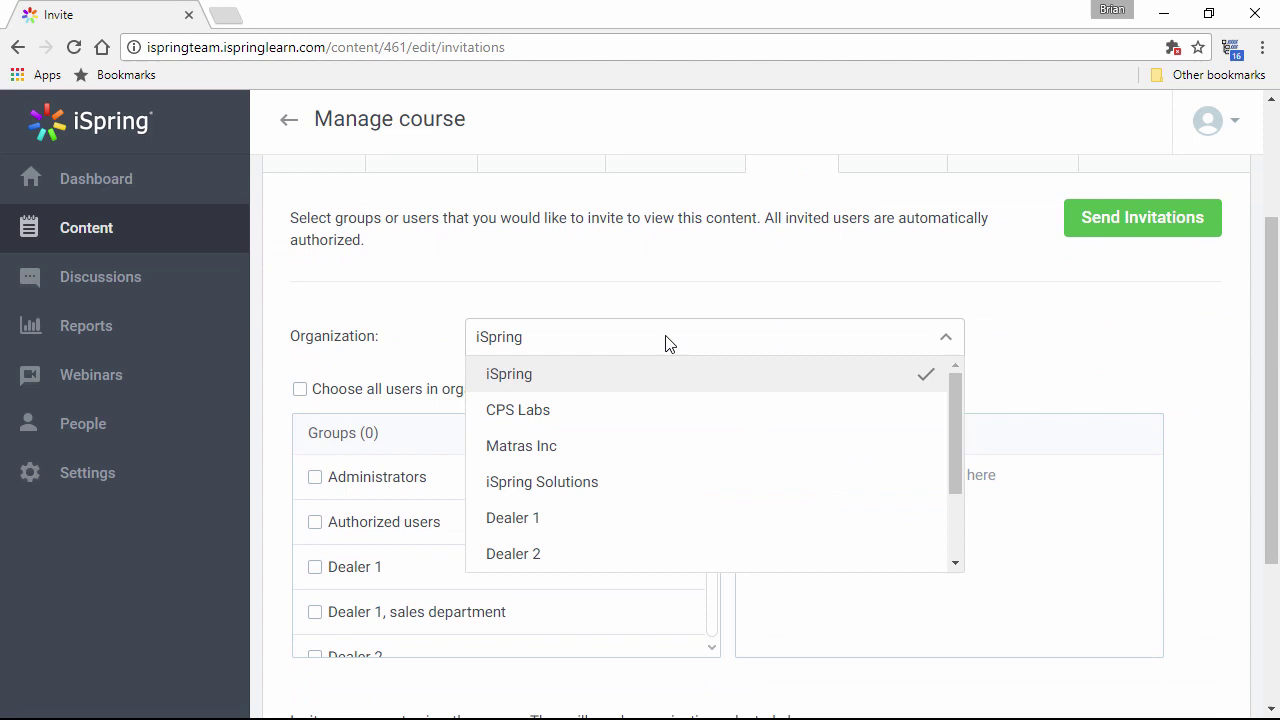
pyautogui.click(666, 341)
pyautogui.click(316, 479)
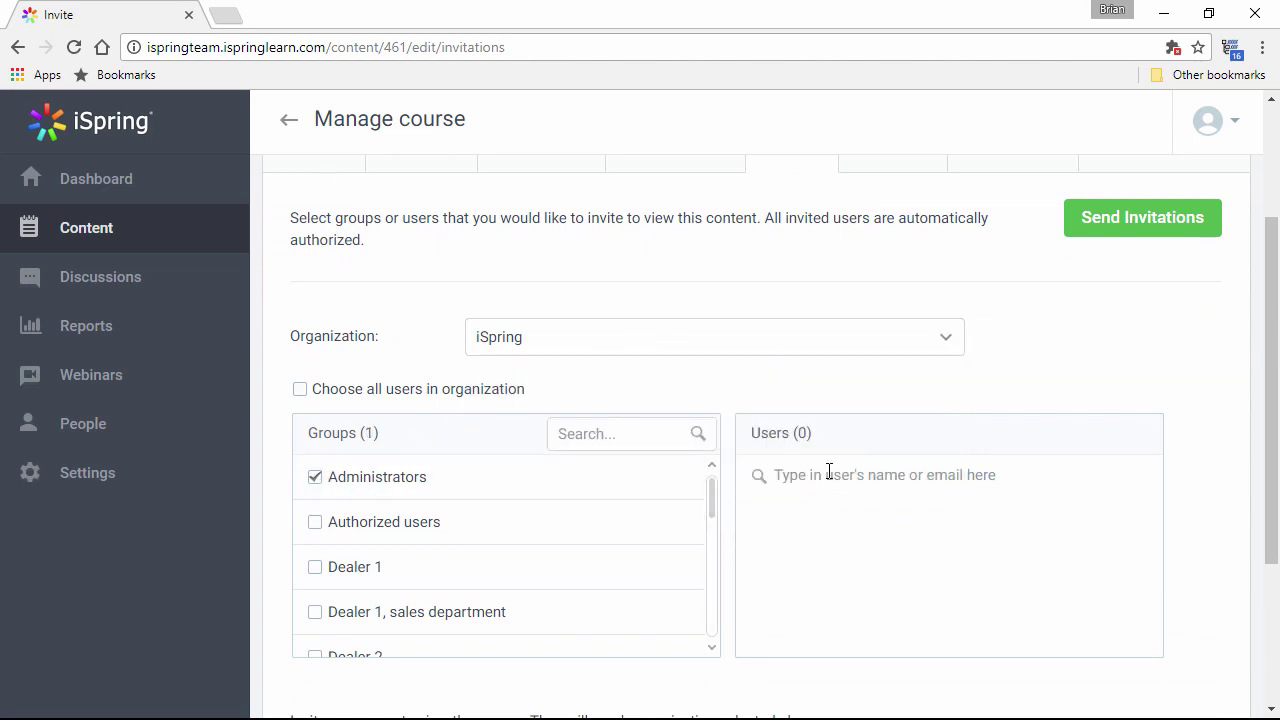
pyautogui.scroll(-2, 828, 472)
pyautogui.scroll(-1, 828, 472)
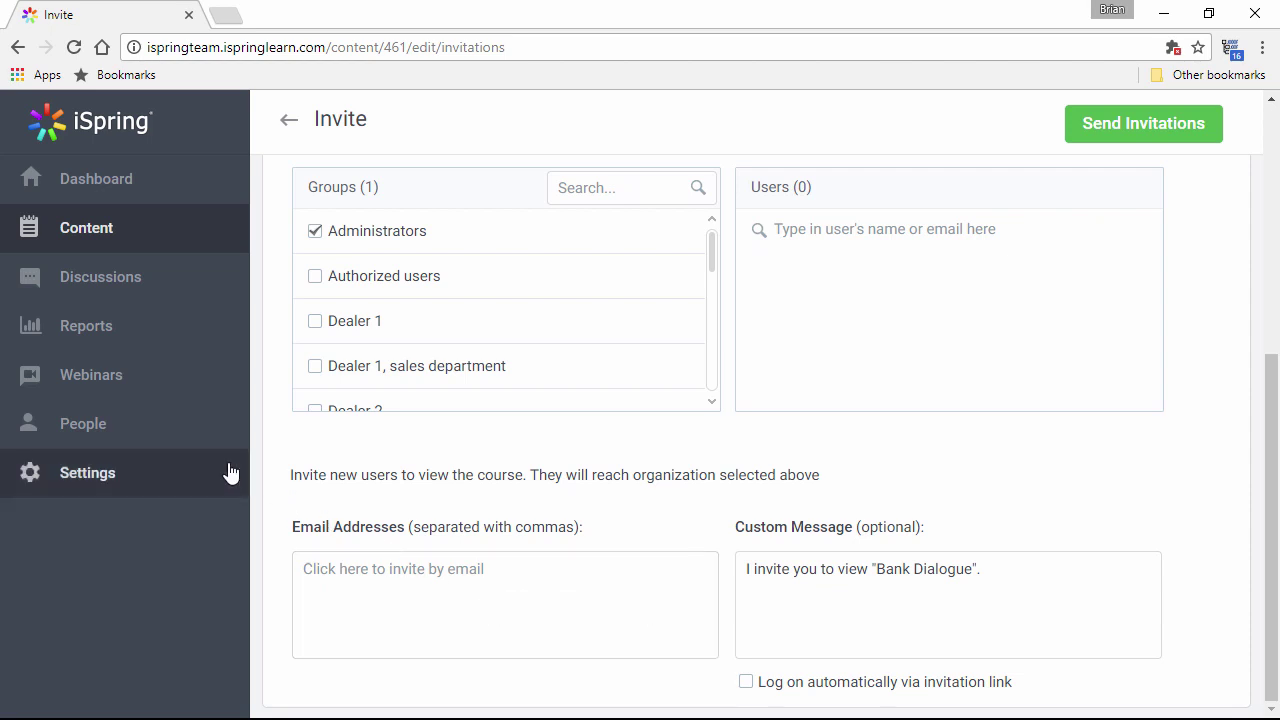
# Step: Go to the People page listing the account's users, roles and groups
pyautogui.click(155, 432)
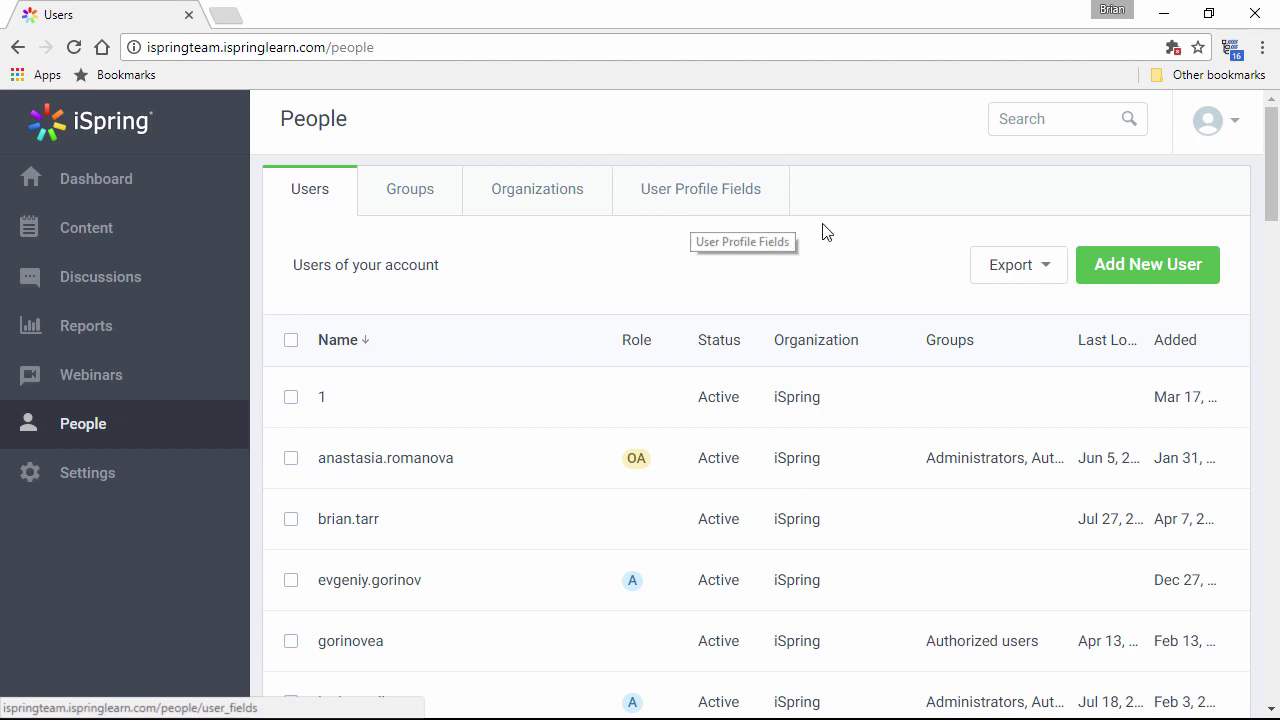
# Step: Review the Add New Users email and Import from file options, then close without adding anyone
pyautogui.click(1167, 278)
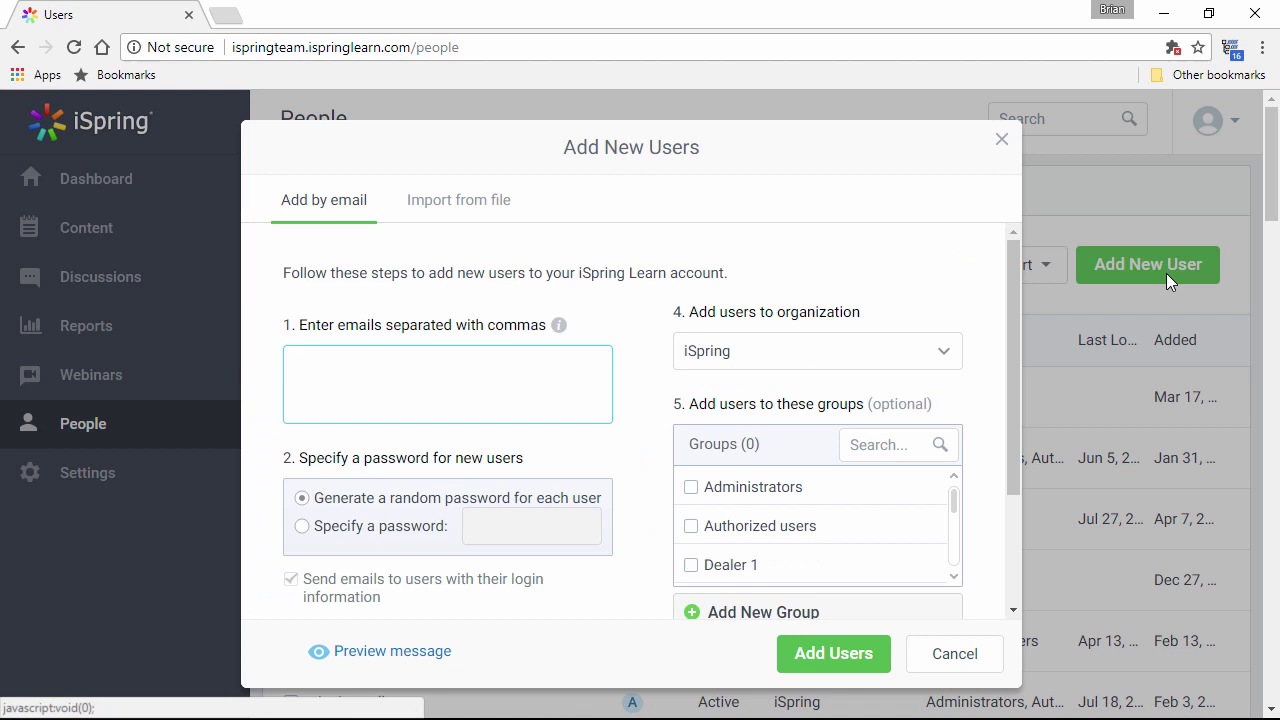
pyautogui.click(455, 215)
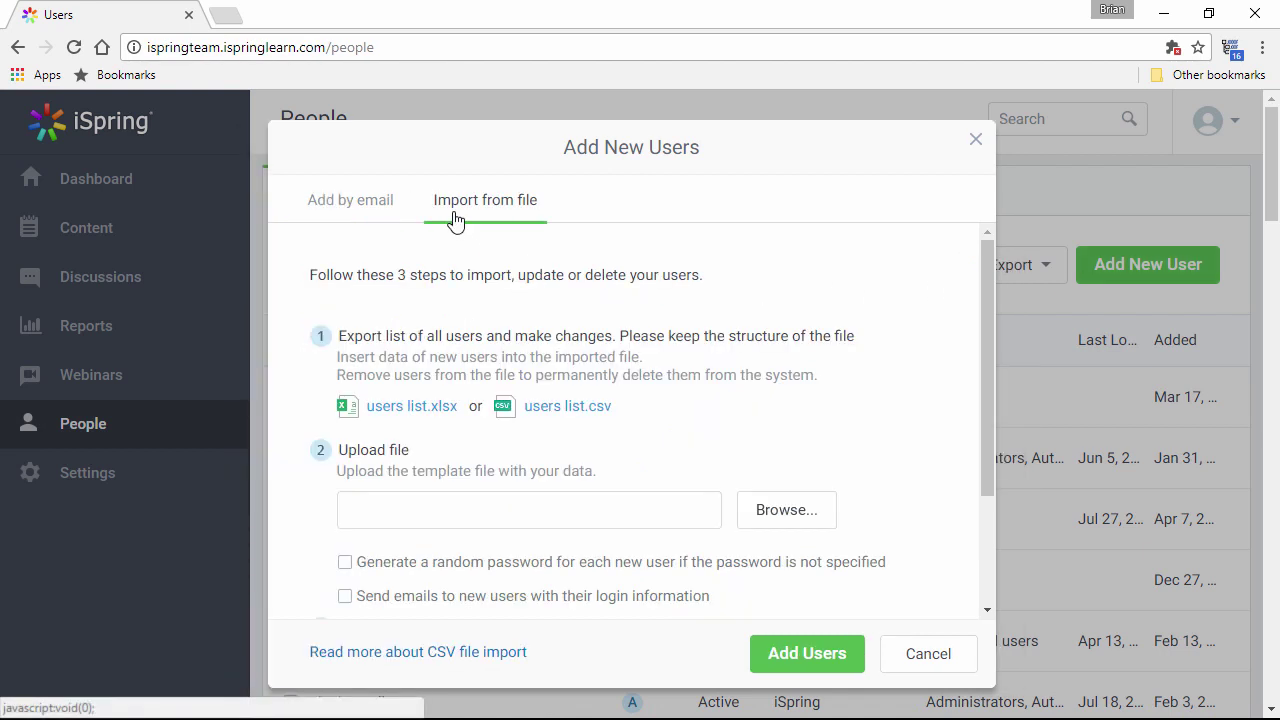
pyautogui.click(972, 142)
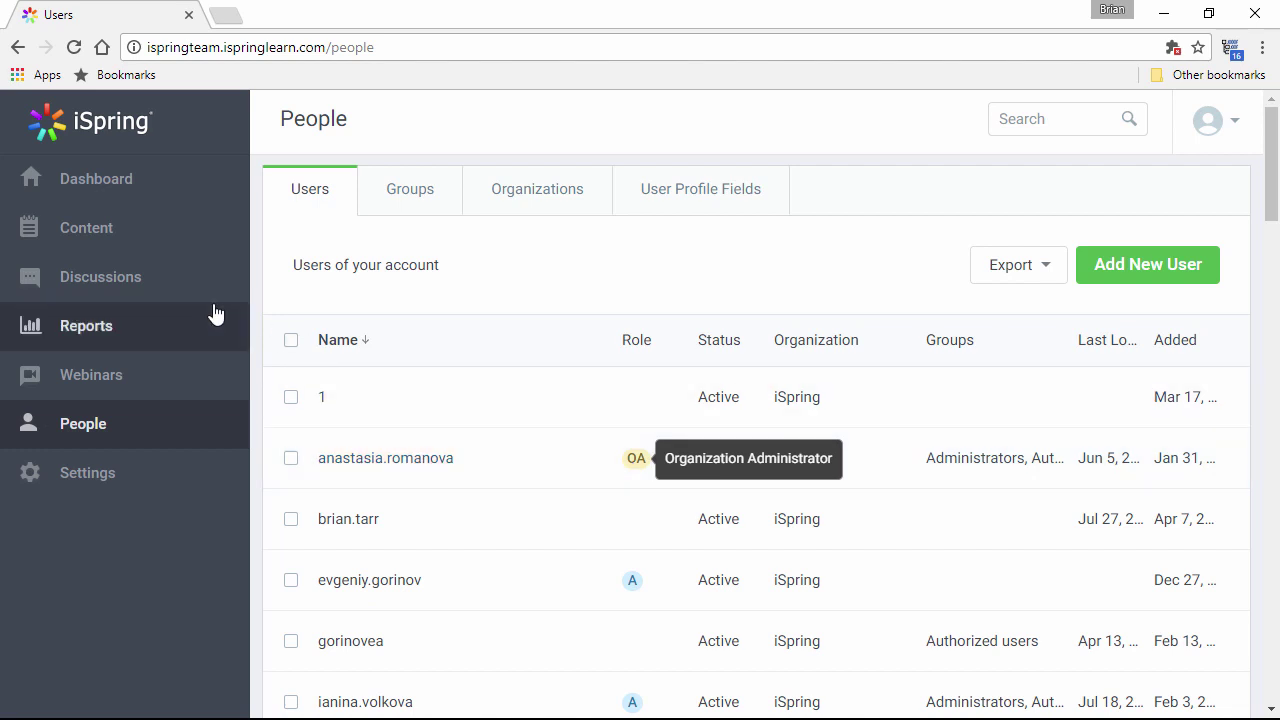
# Step: Look through the Discussions page, then the Webinars list with subjects, dates and organizers
pyautogui.click(130, 281)
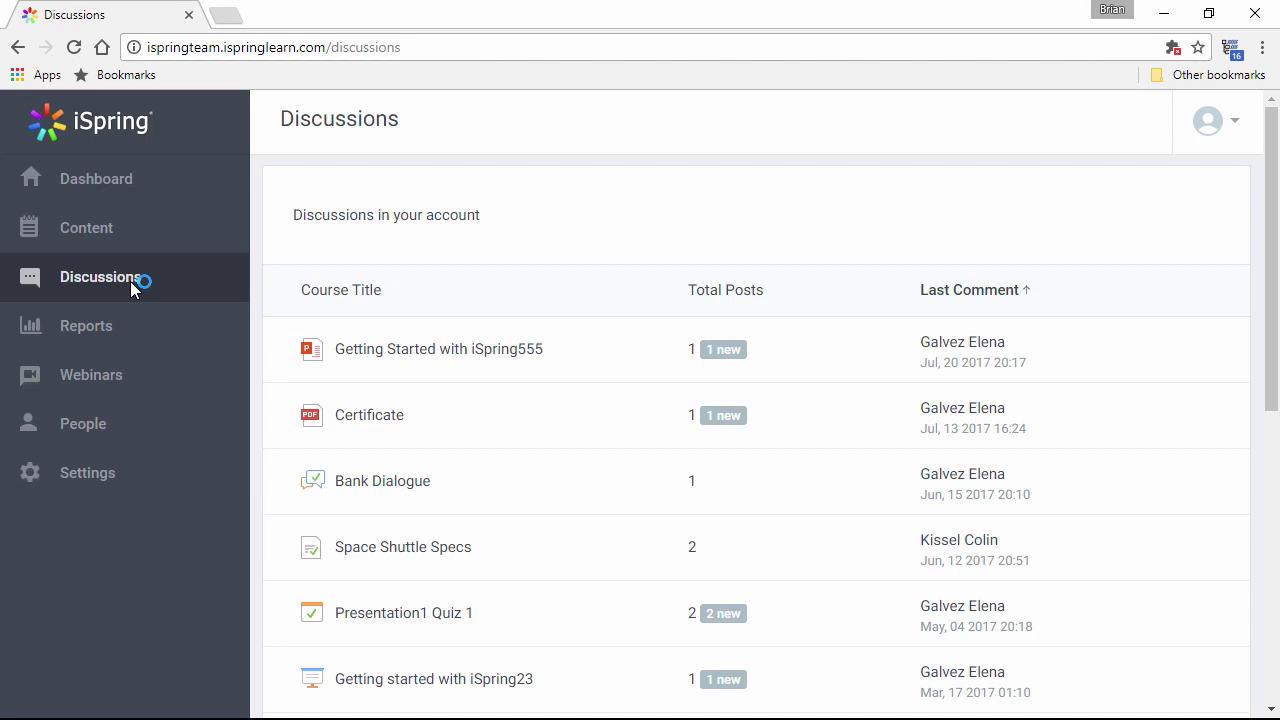
pyautogui.click(128, 378)
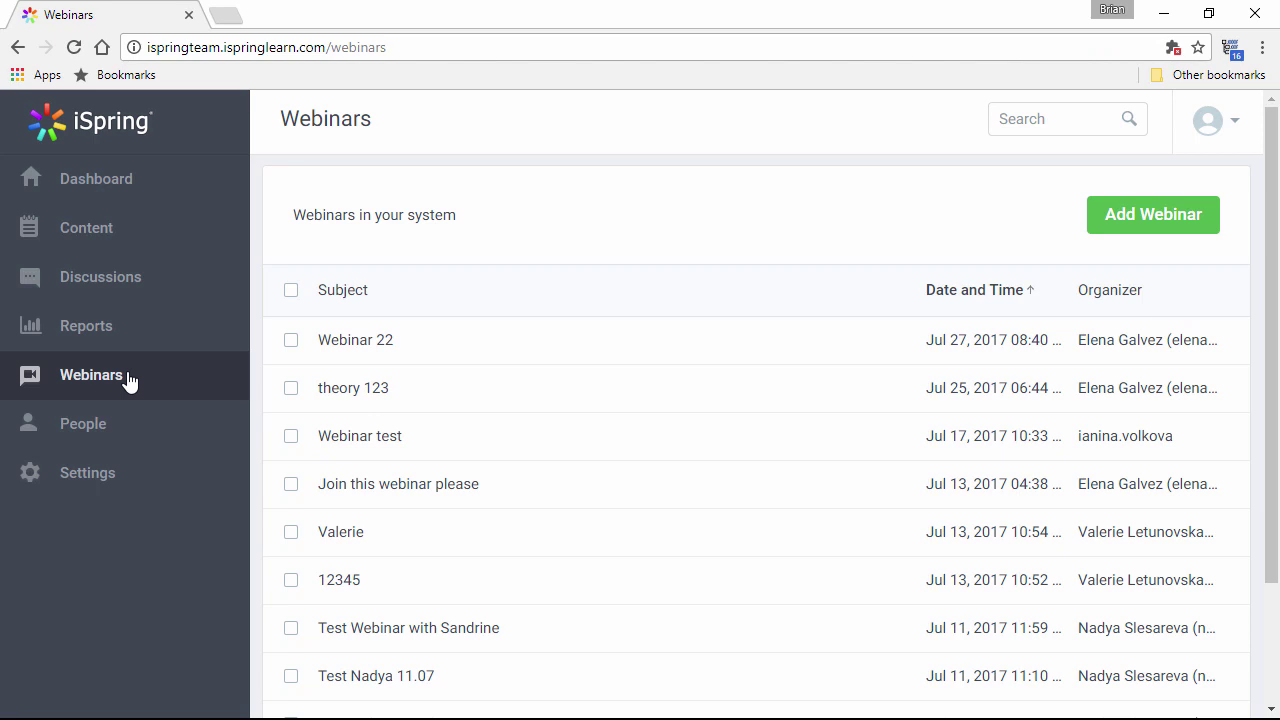
# Step: Reach Gamification under Settings' Additional Options, showing 40 and 60 points for courses and assessments
pyautogui.click(138, 484)
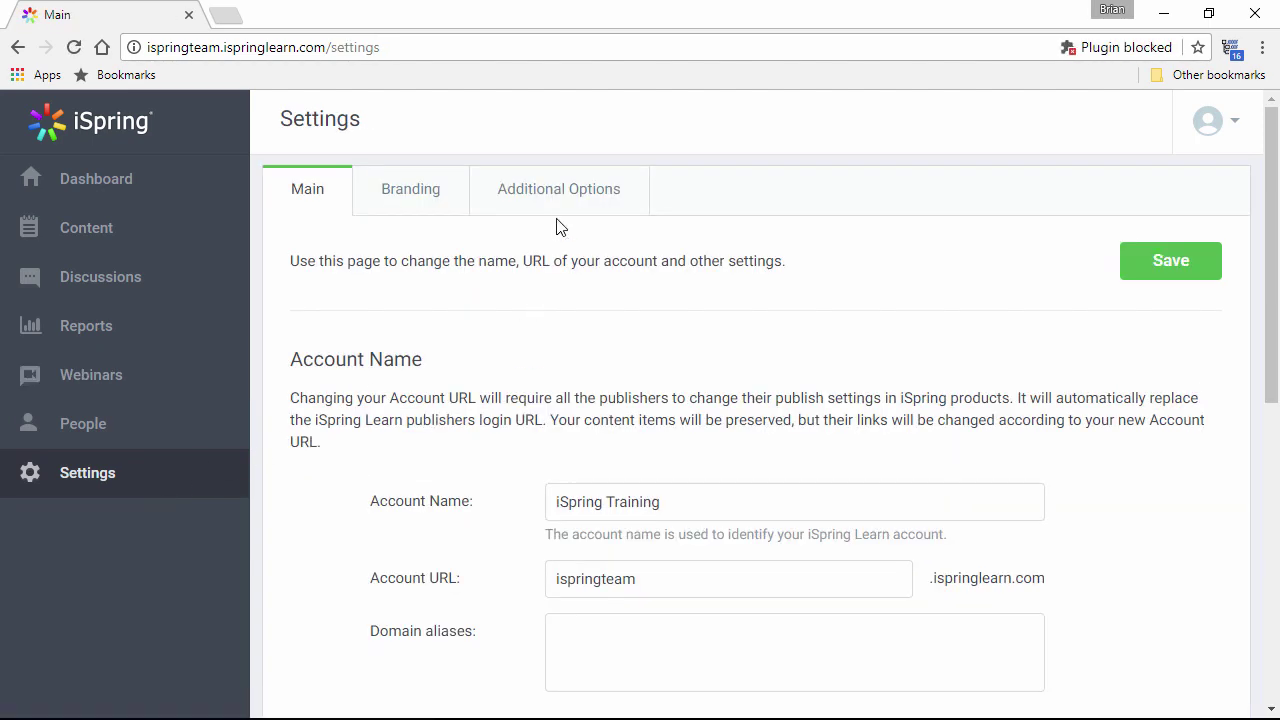
pyautogui.click(558, 210)
pyautogui.scroll(-2, 571, 300)
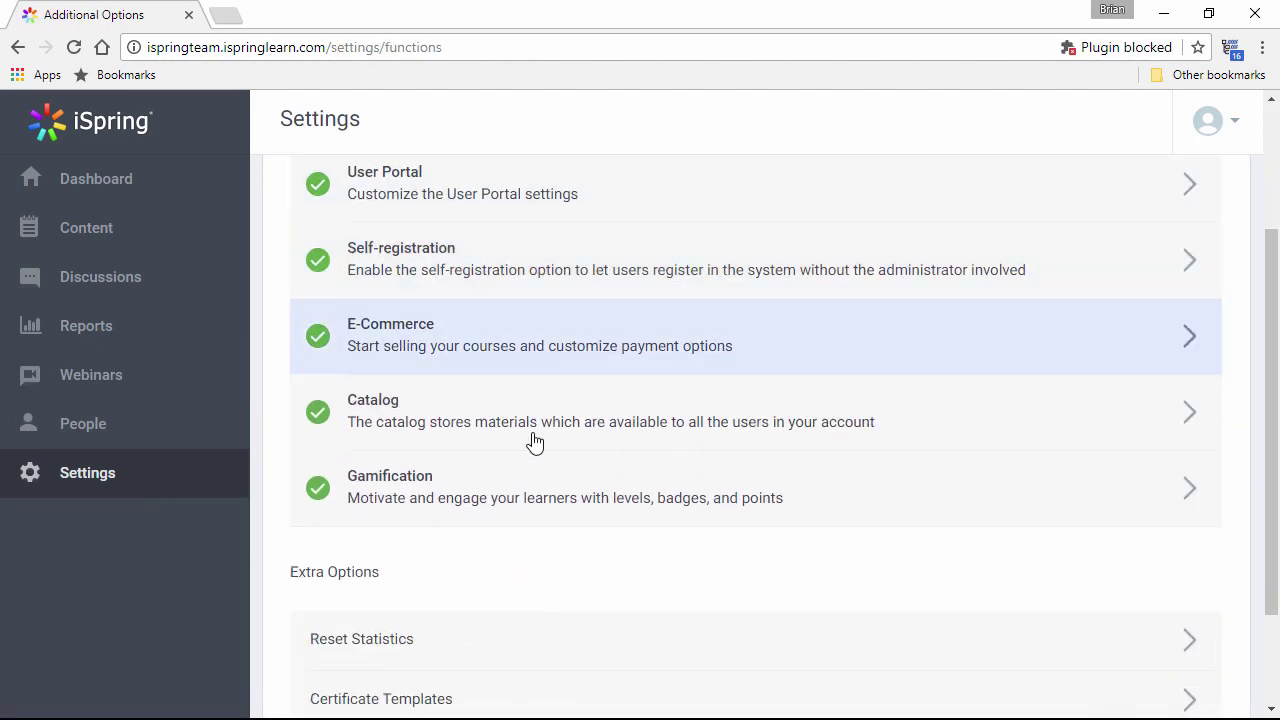
pyautogui.click(513, 497)
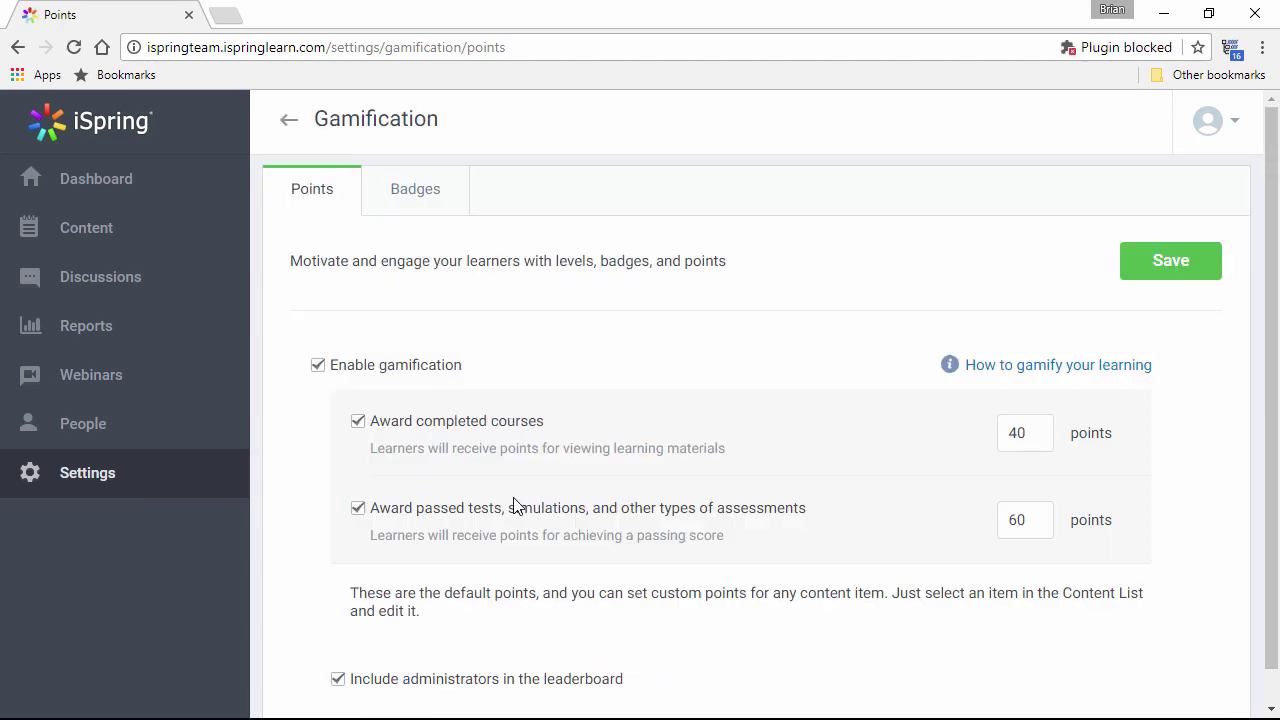